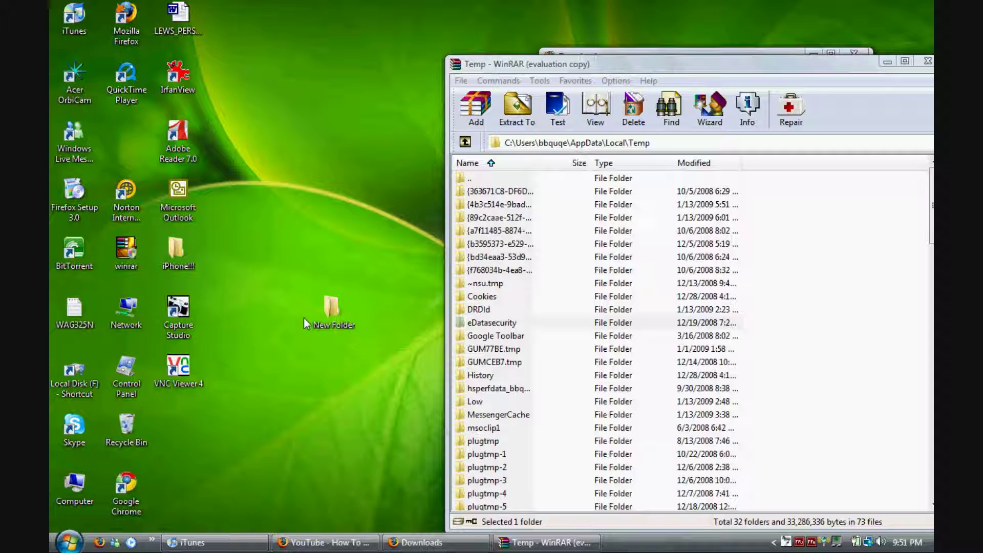
Step: Create a new folder on the desktop, keeping its default name
right_click(282, 165)
mouse_move(370, 316)
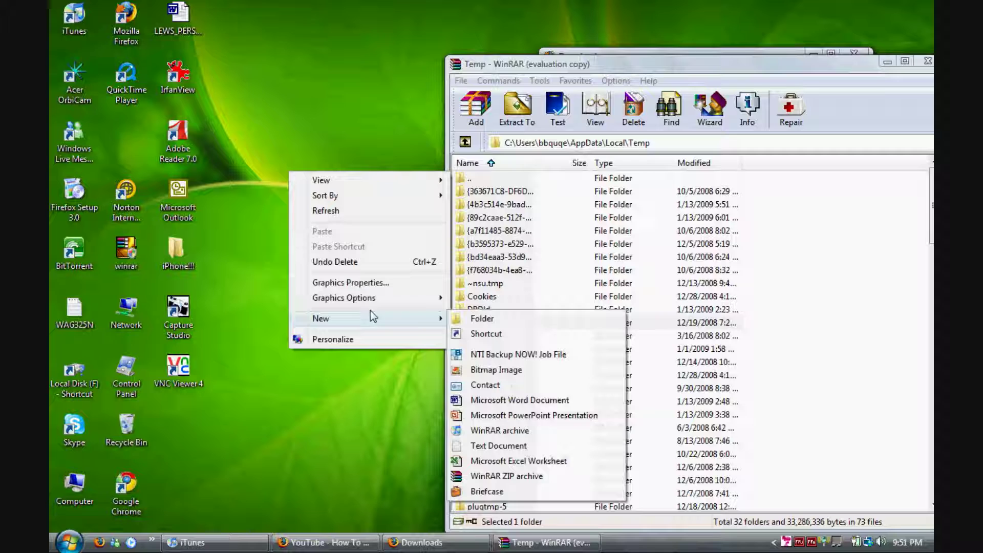
click(463, 318)
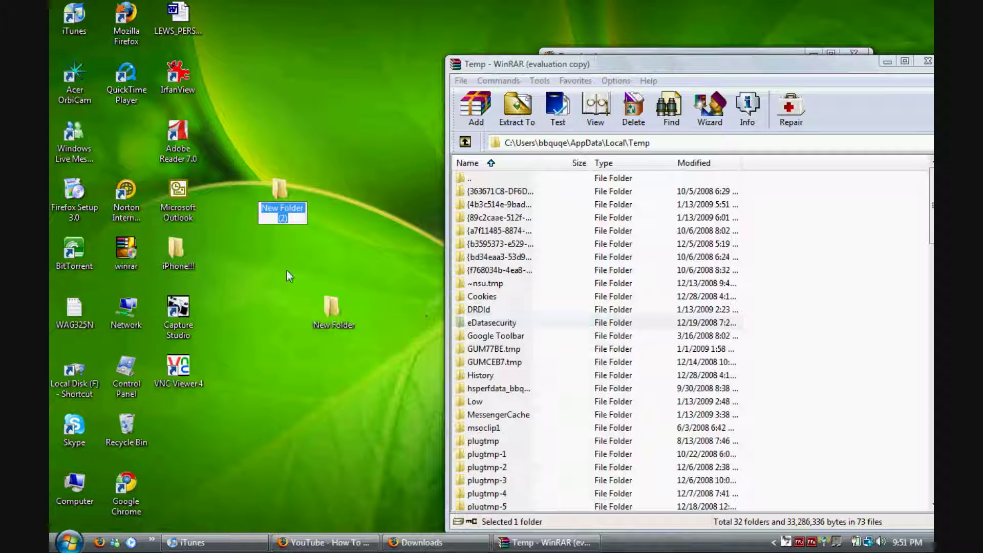
key(Return)
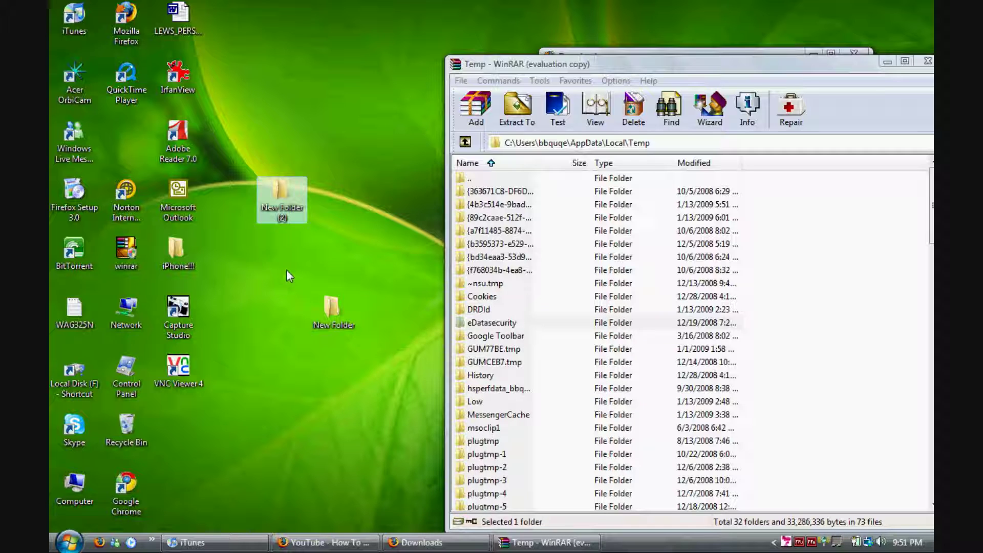
Step: Rename the new desktop folder to 'Tom's Battery'
right_click(286, 201)
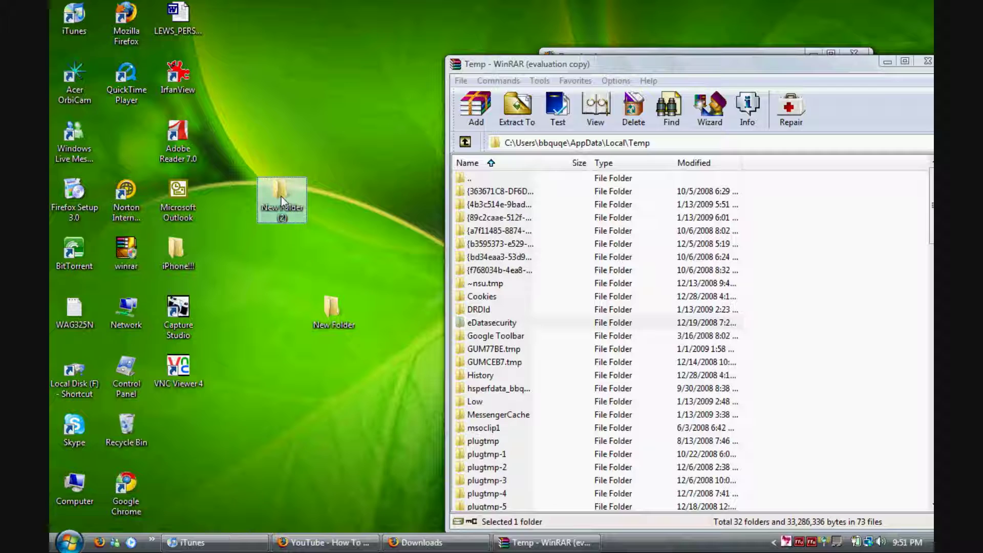
click(381, 474)
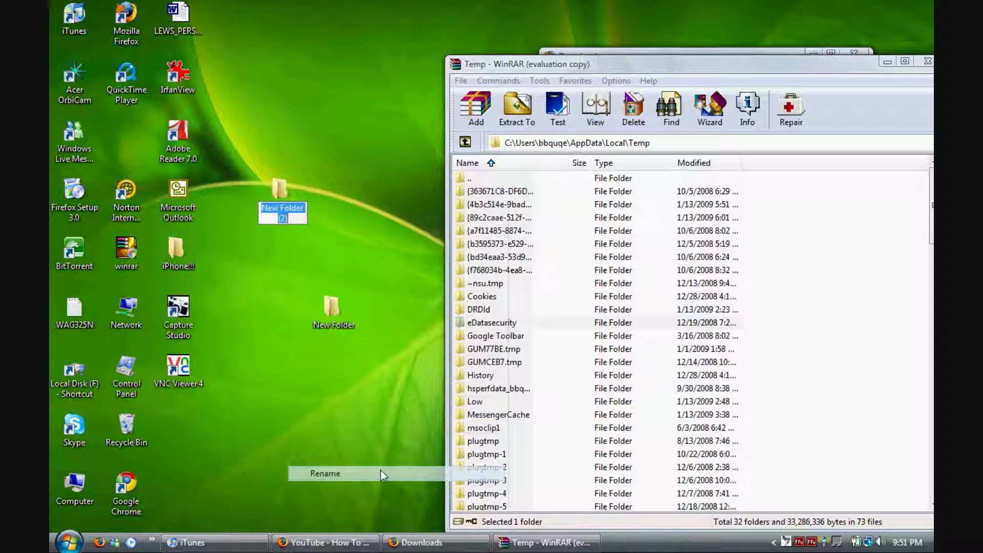
text(Tom)
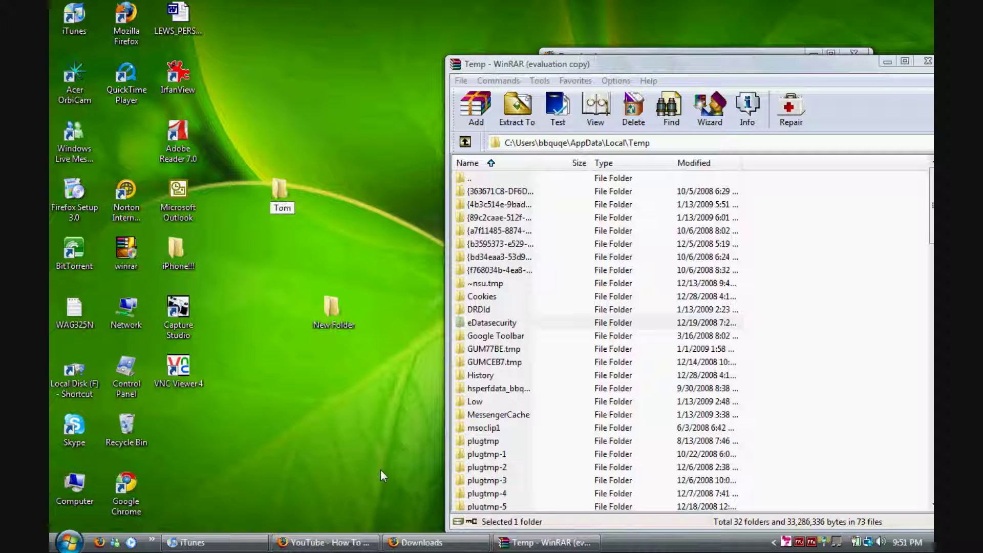
text('s Better)
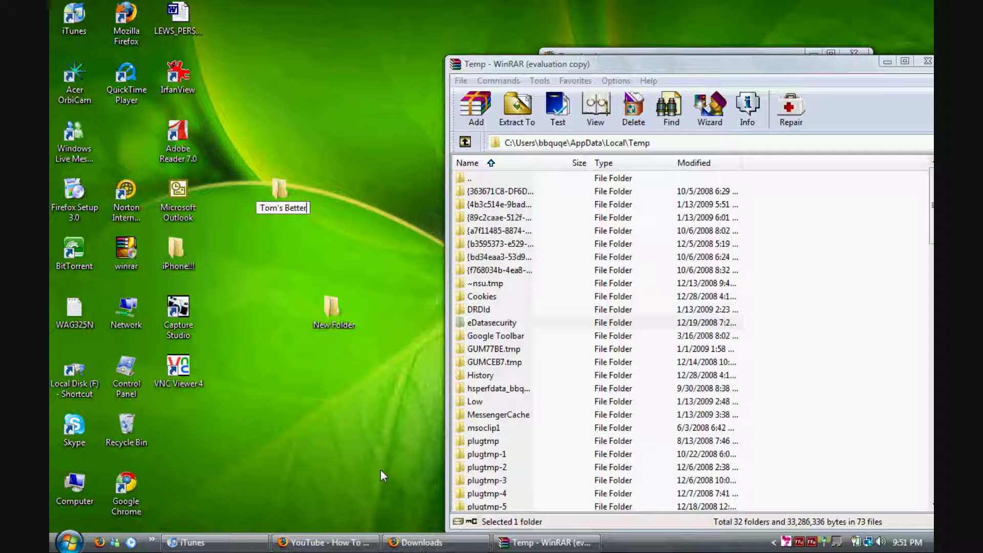
text(y)
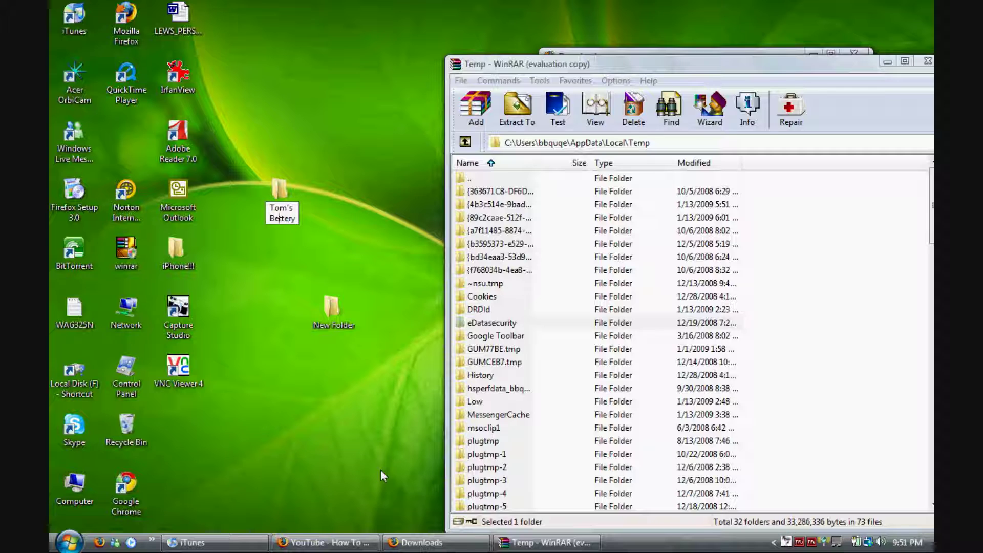
key(BackSpace)
text(a)
key(Return)
Step: Inside Tom's Battery, add a new subfolder named Bundles and select it
double_click(271, 187)
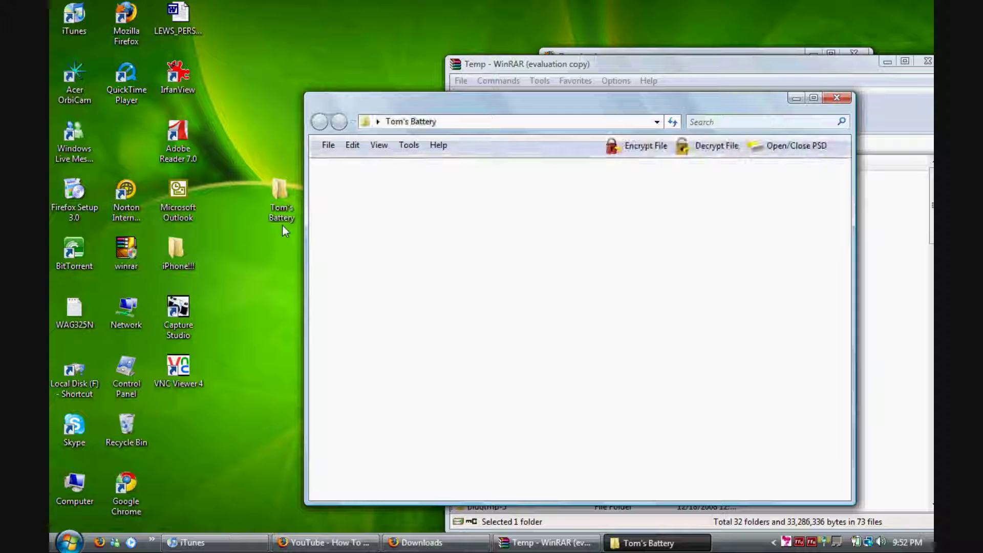
right_click(516, 288)
mouse_move(642, 452)
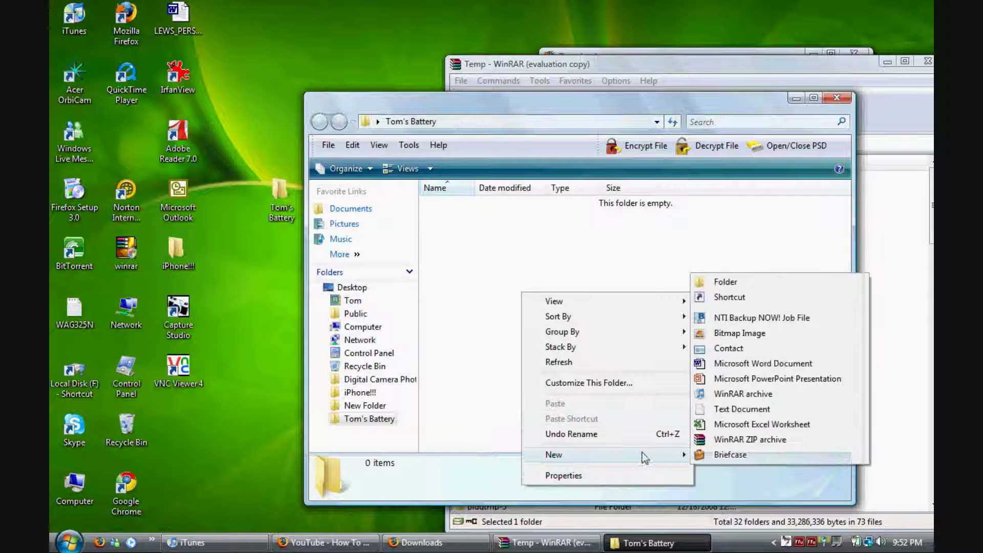
click(703, 283)
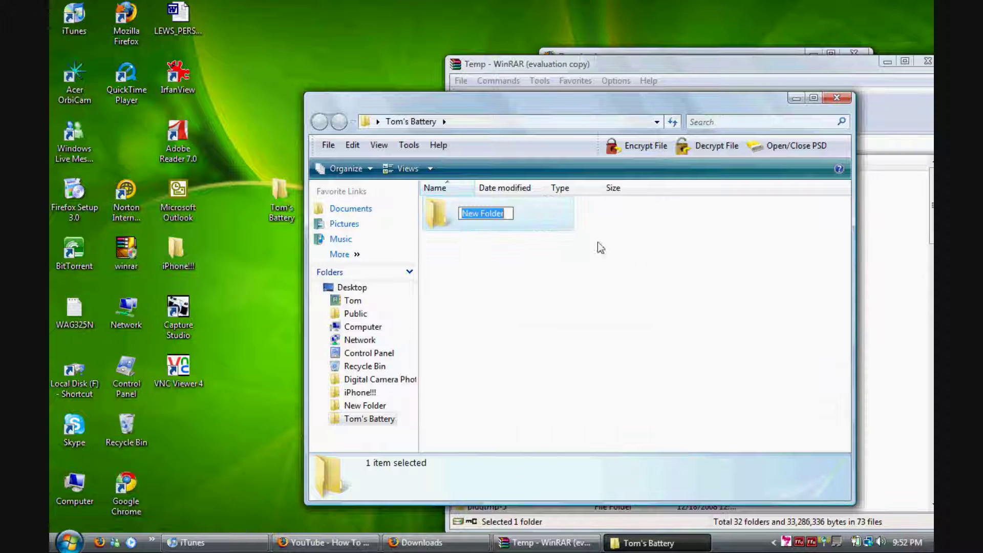
text(com)
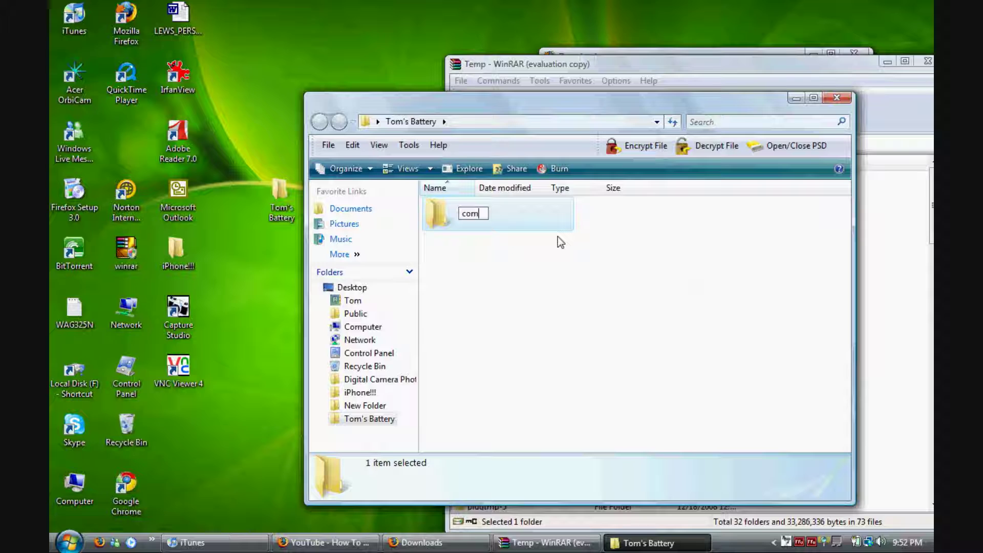
text(.)
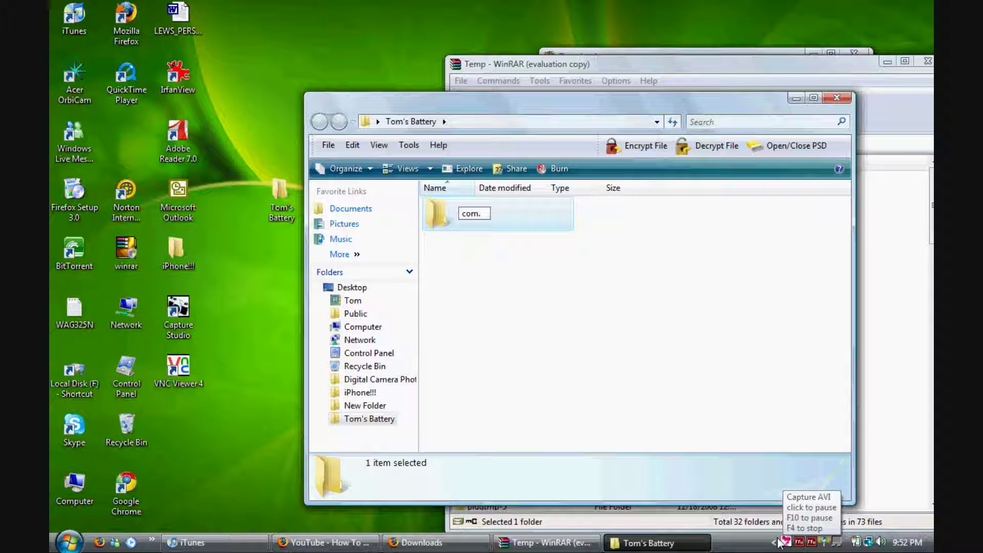
click(635, 425)
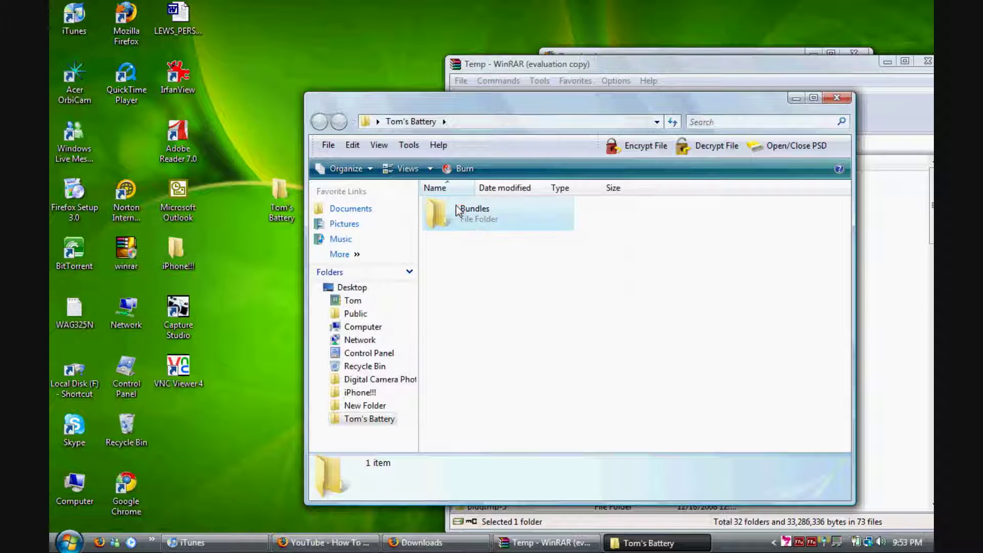
click(479, 215)
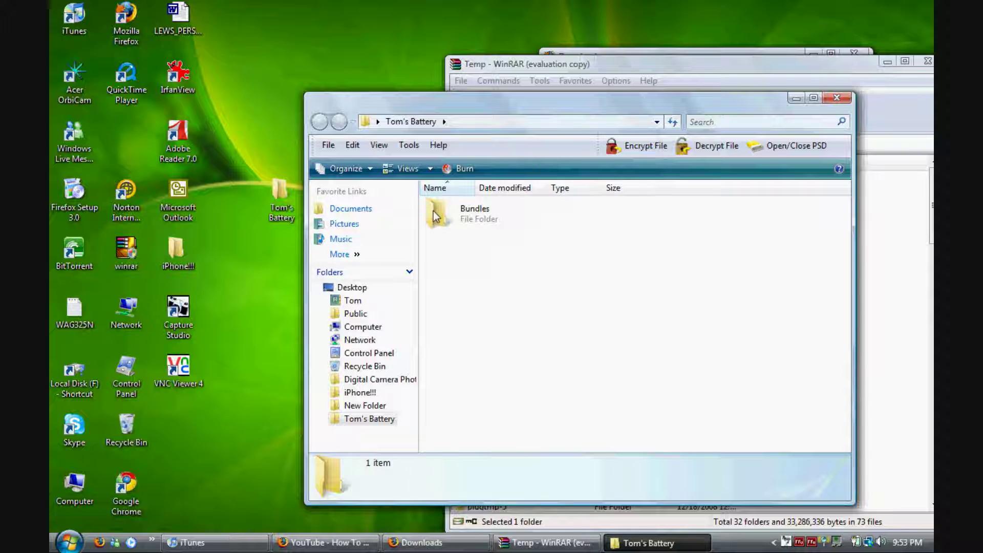
Step: Inside Bundles, create a folder named com.apple.springboard and open it
double_click(433, 211)
right_click(459, 242)
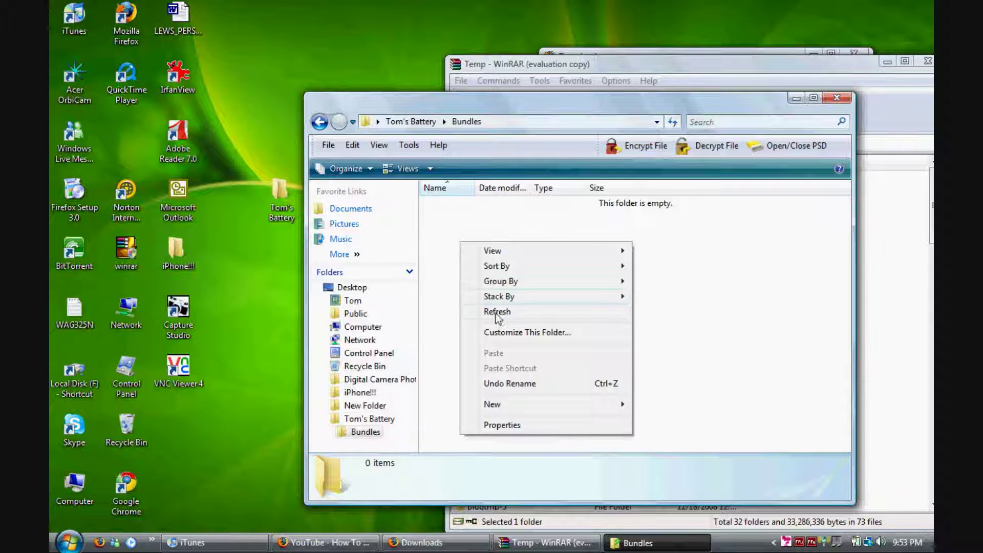
mouse_move(516, 407)
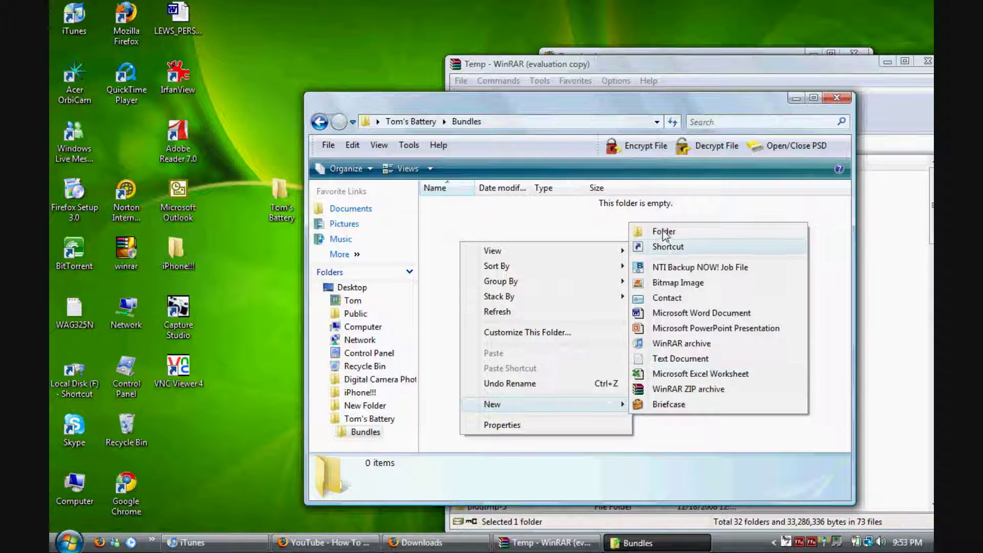
click(662, 230)
text(co)
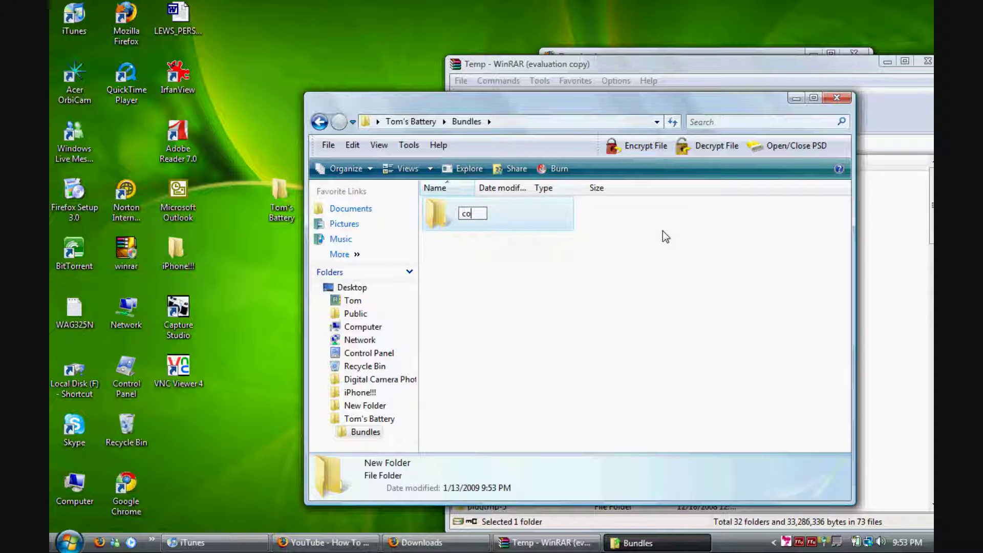
text(m.apple.springboard)
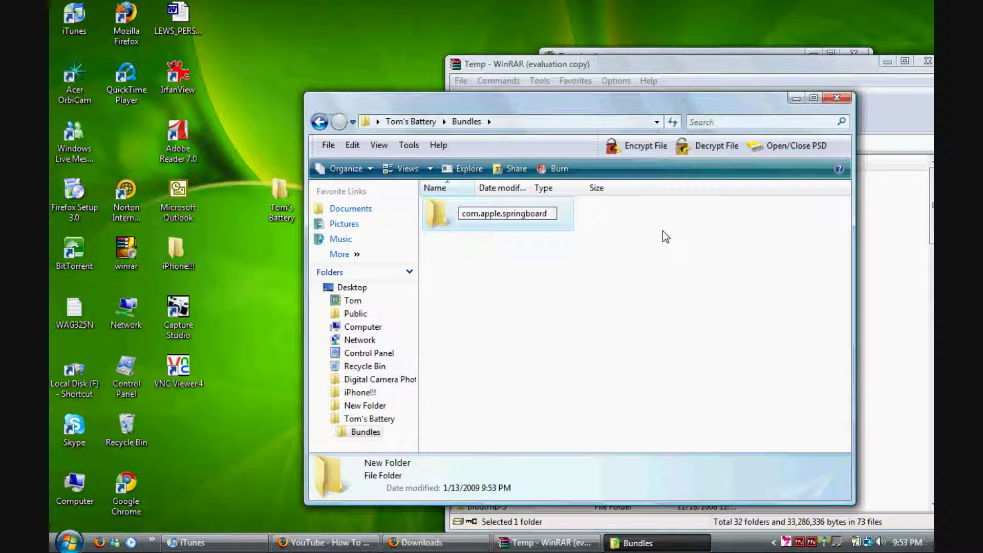
click(580, 312)
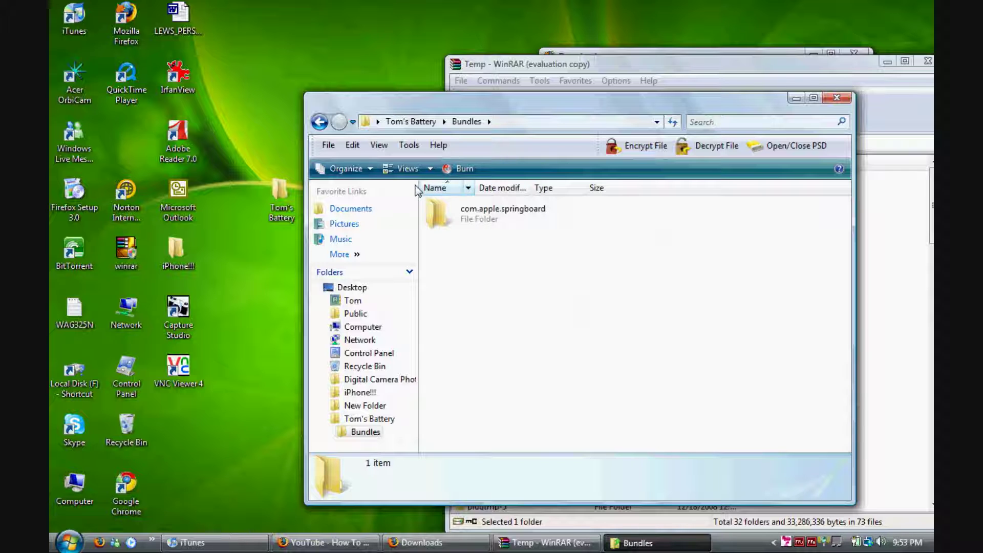
double_click(431, 219)
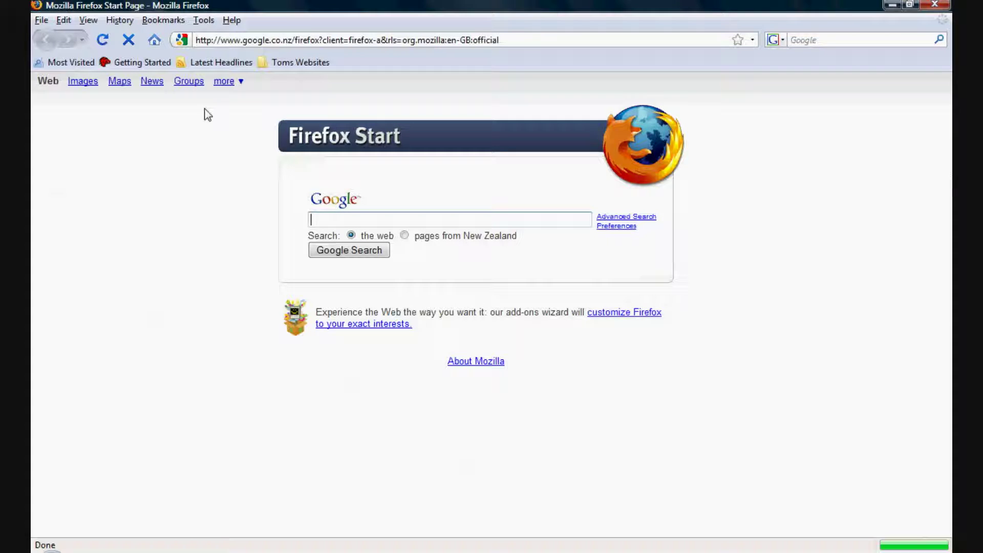
click(310, 42)
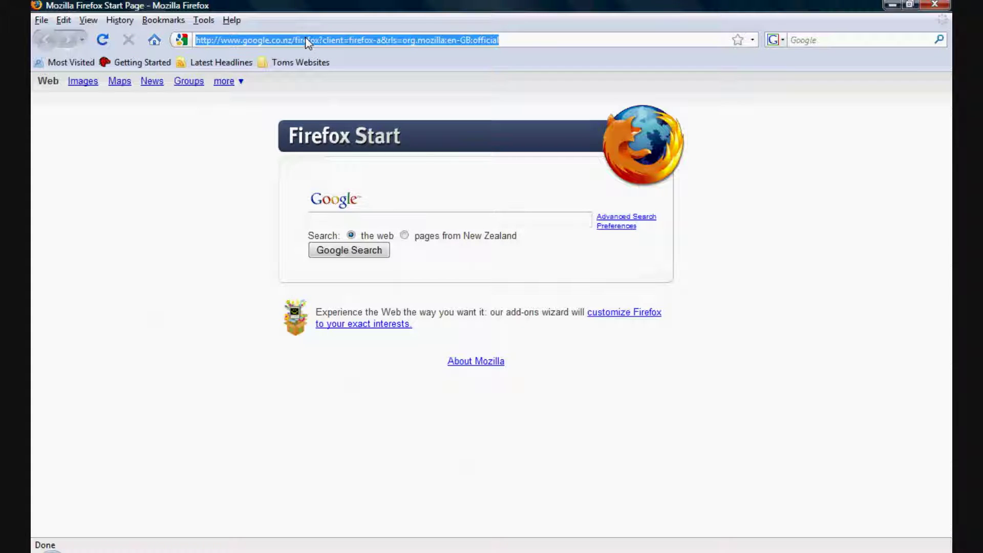
text(www.mini)
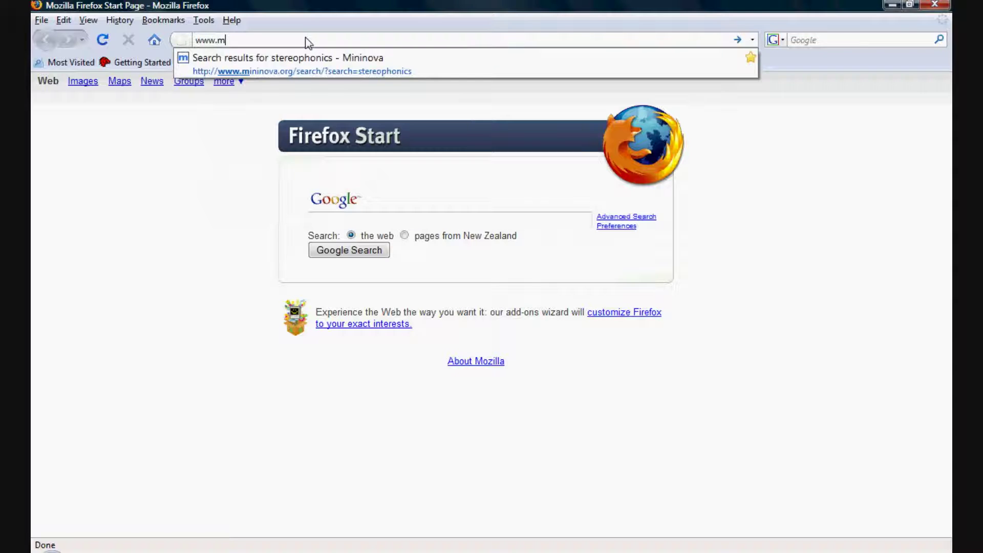
key(BackSpace)
key(BackSpace)
key(BackSpace)
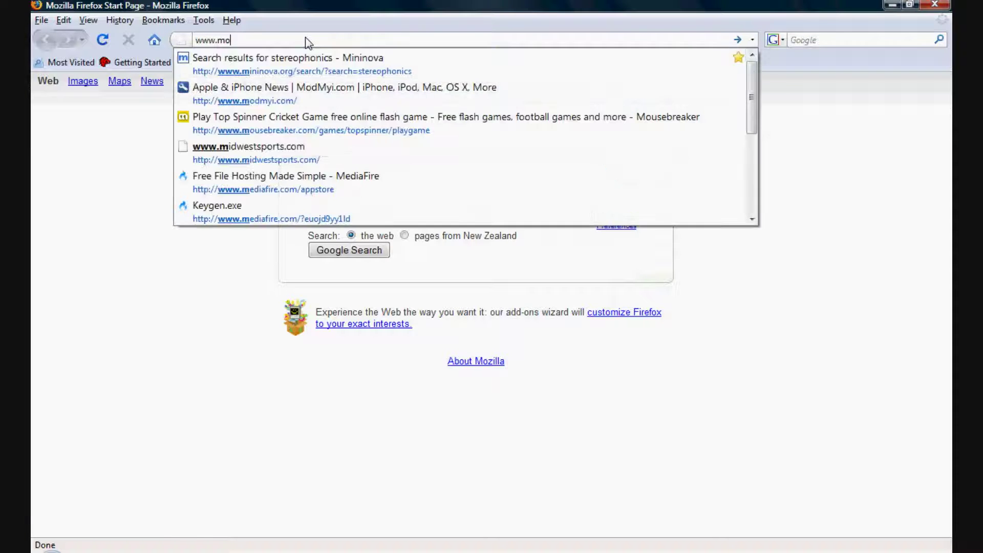
text(odmyi.co.nz)
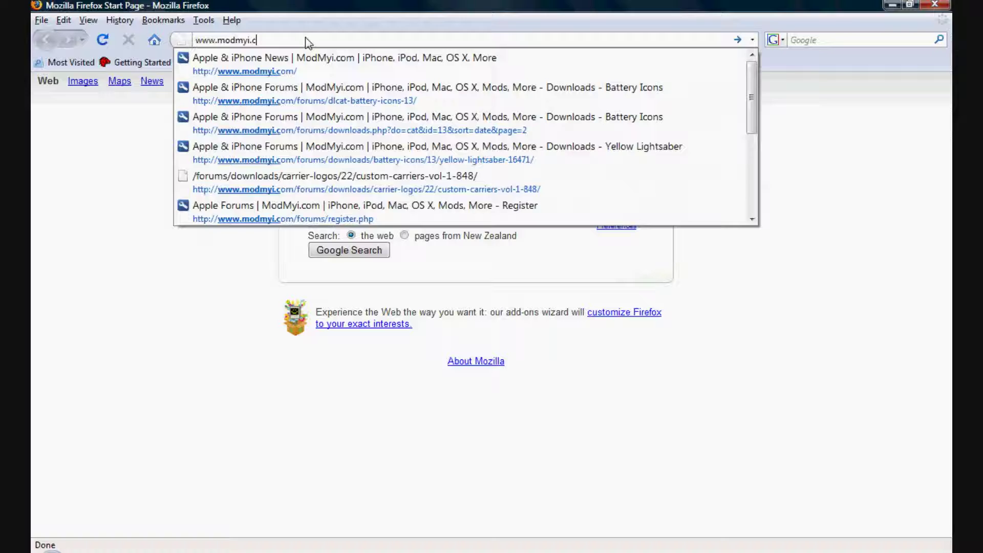
key(BackSpace)
key(BackSpace)
key(BackSpace)
text(m)
key(Return)
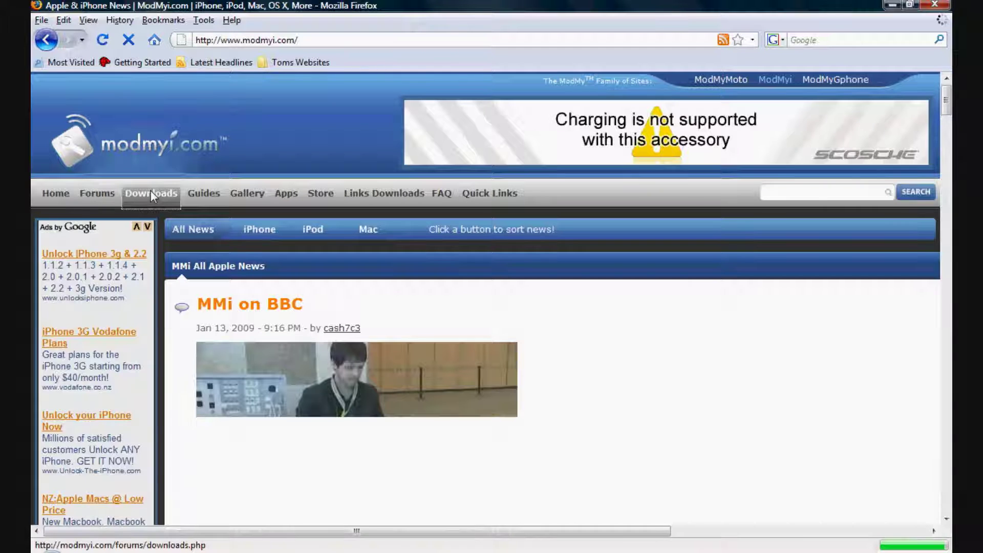
Step: Go to ModMyi Downloads, open iPhone Themes, and scroll to its category table
click(151, 193)
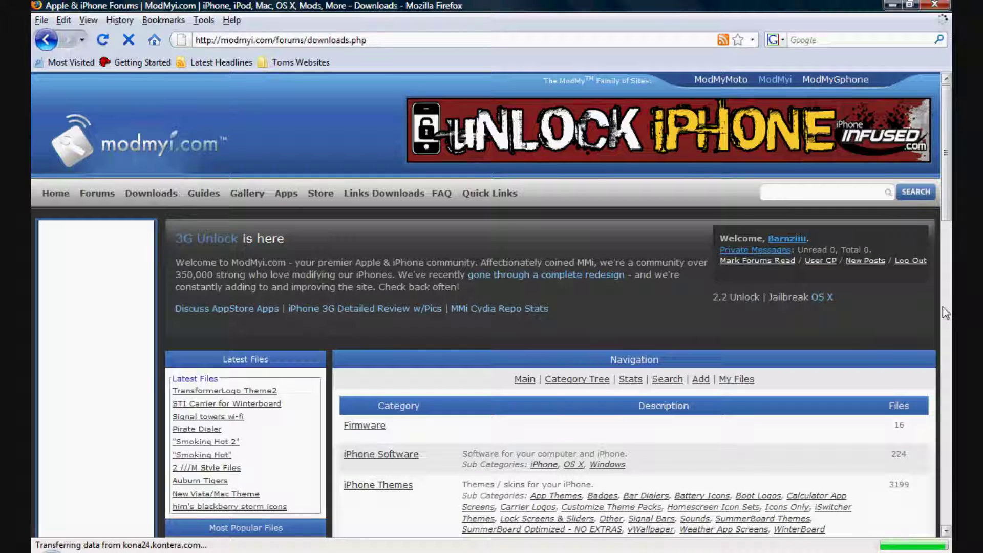
scroll(947, 220, down, 6)
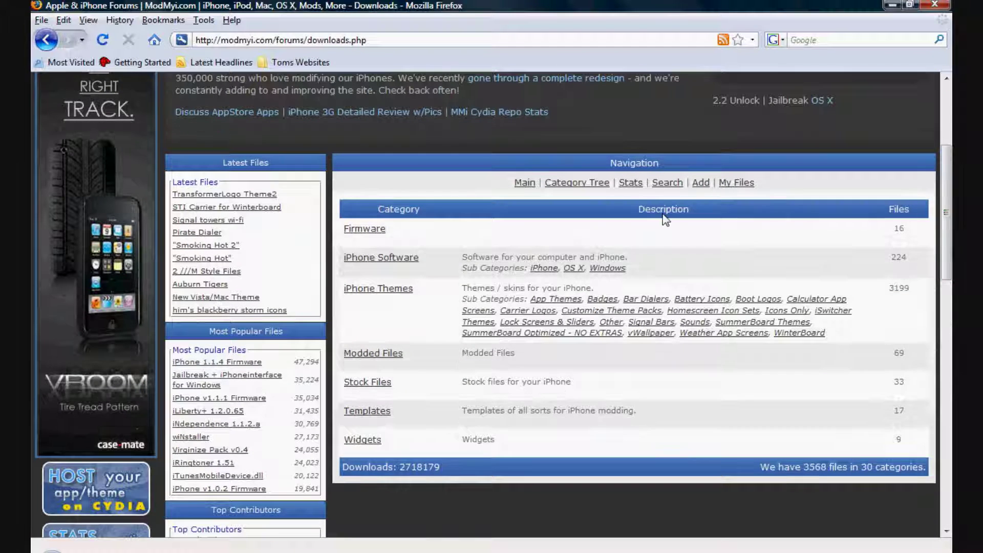
click(389, 289)
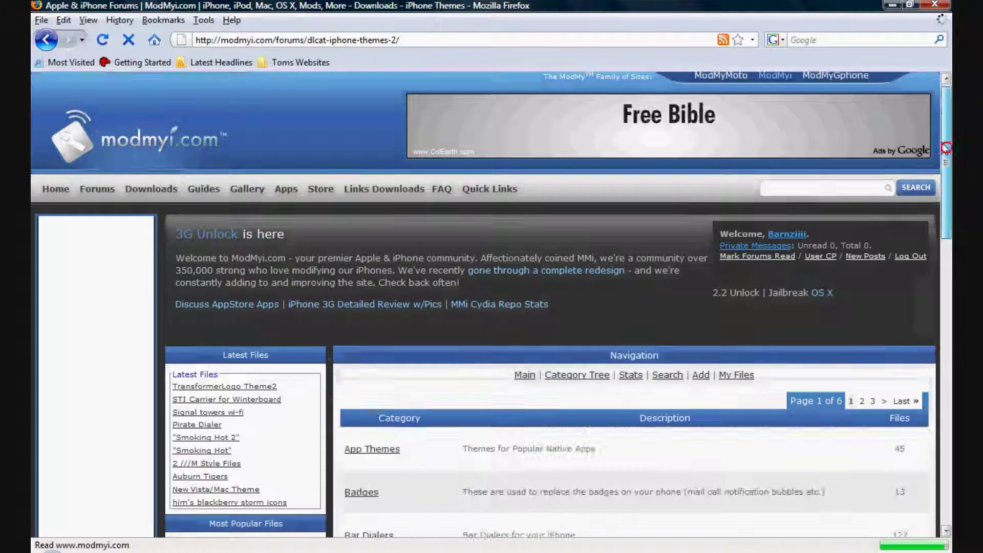
drag(945, 147, 945, 250)
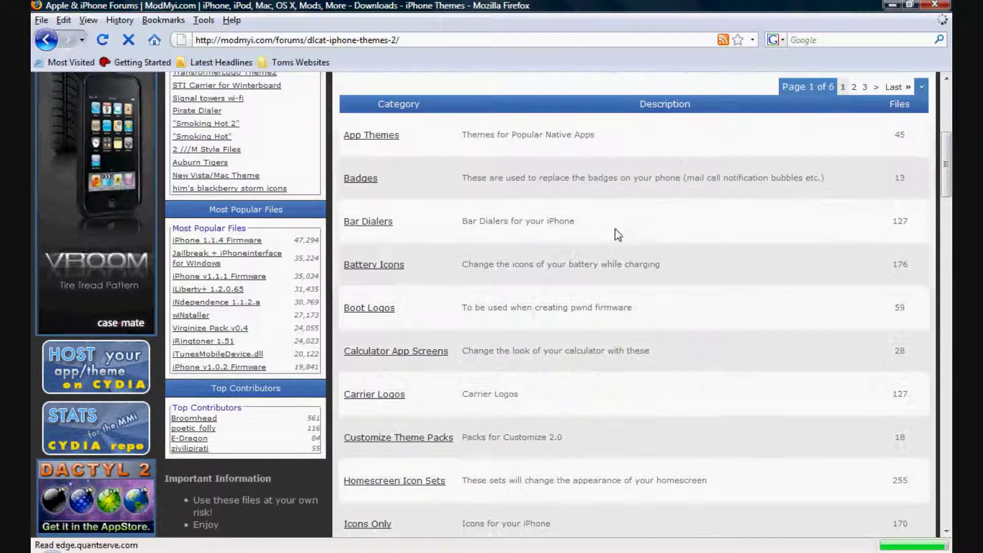
Step: Open the Battery Icons category from the iPhone Themes table
click(391, 265)
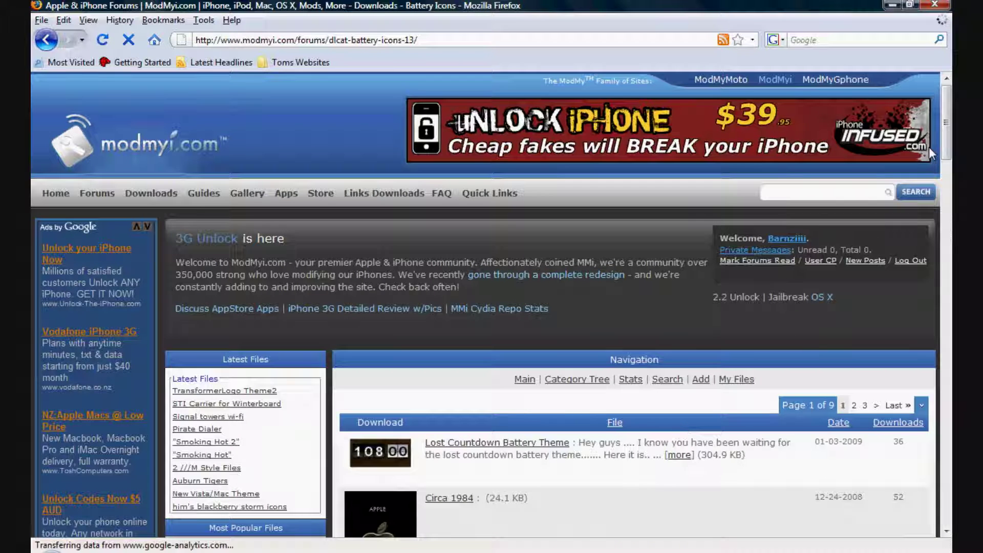
Step: Page through the Battery Icons listings and open the Superman Batteries file page
drag(943, 133, 948, 474)
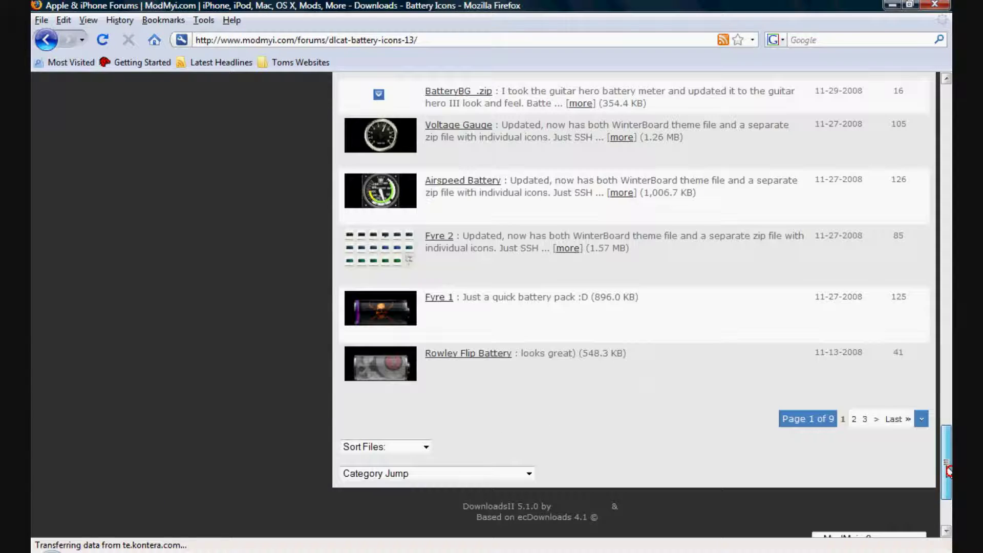
click(861, 419)
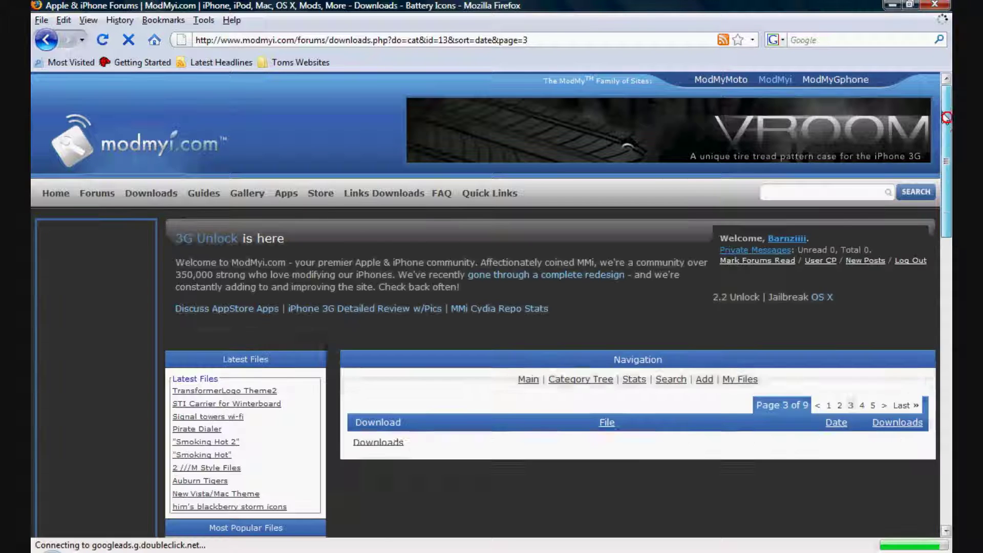
drag(945, 113, 949, 395)
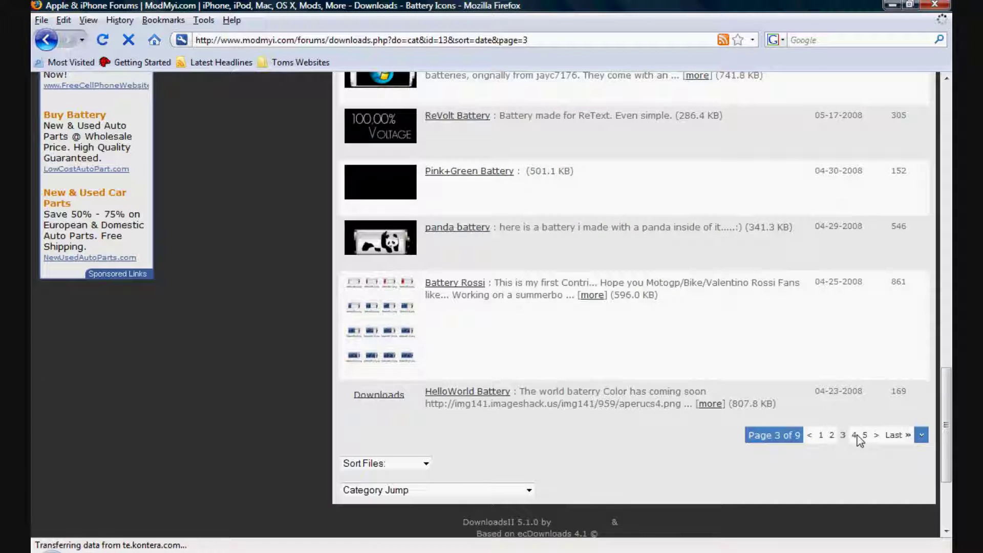
click(862, 435)
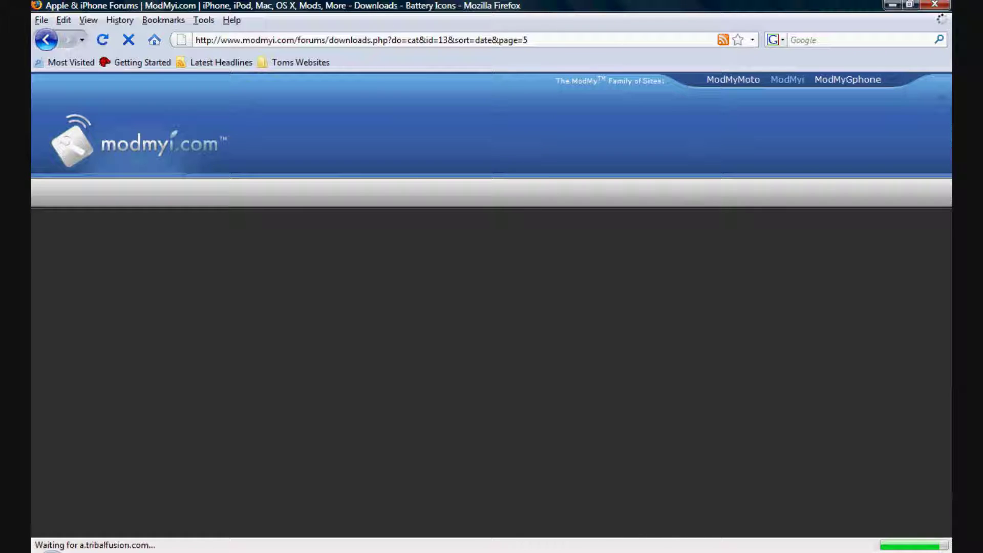
key(F10)
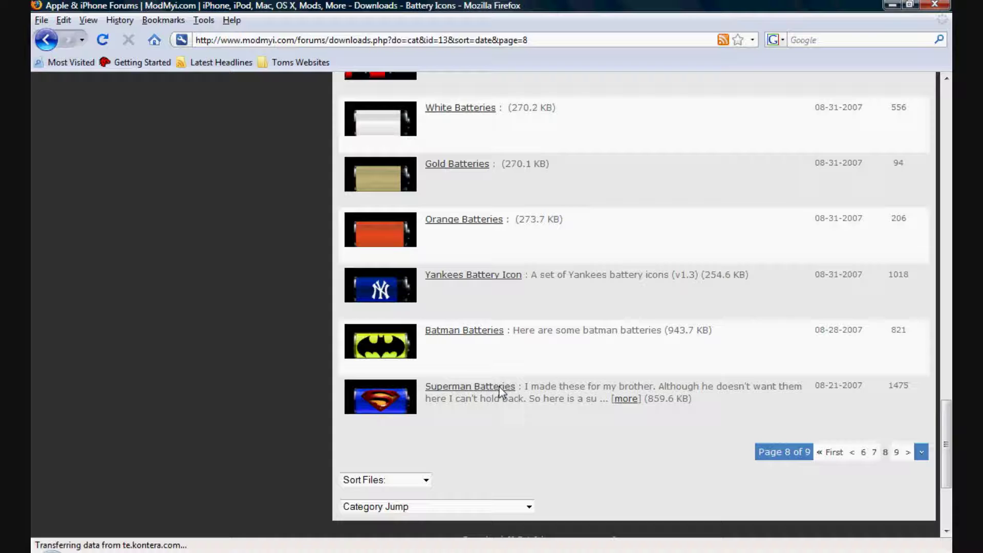
click(465, 379)
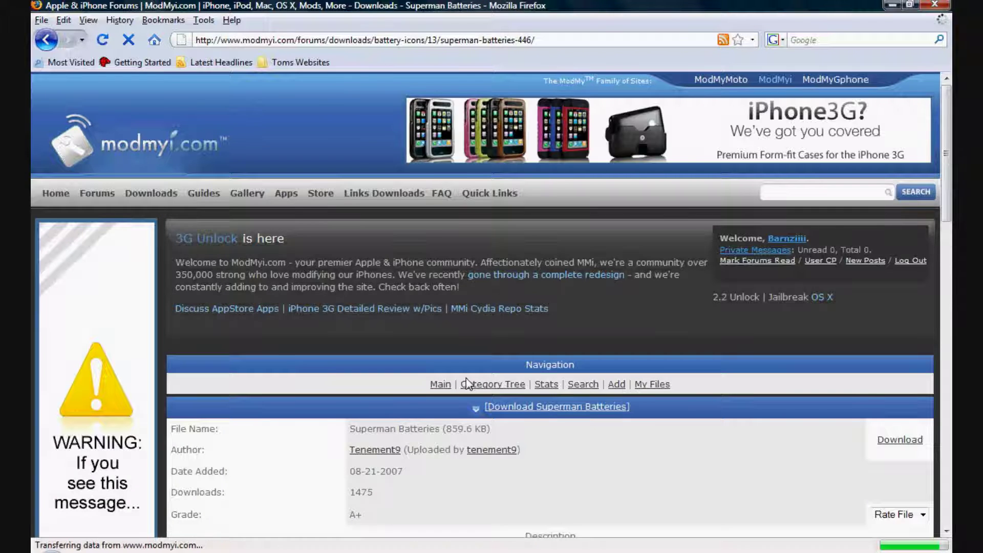
Step: Download SuperBatteries.zip, open it with WinRAR, and minimize Firefox
click(528, 404)
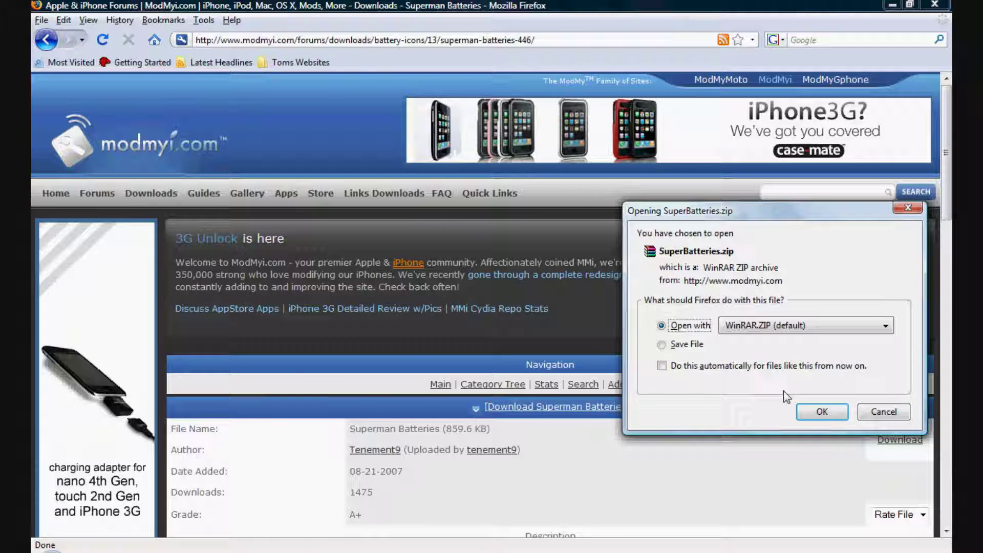
click(808, 409)
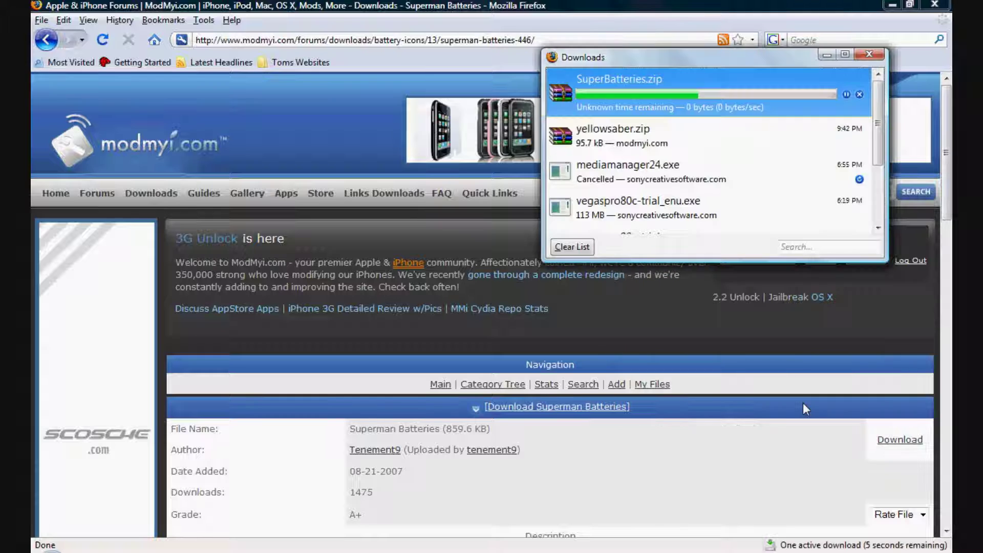
click(892, 4)
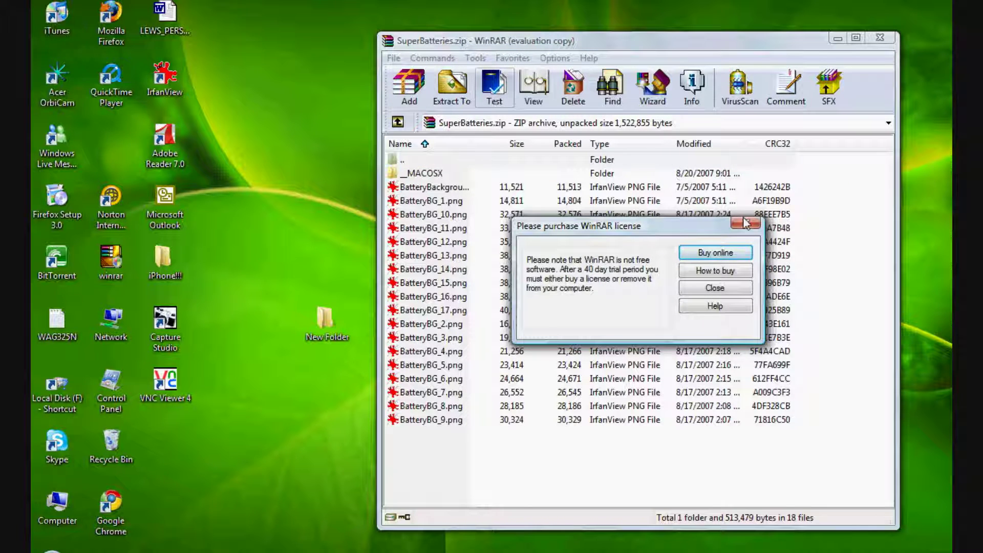
Step: Dismiss the WinRAR reminder and open Tom's Battery\Bundles\com.apple.springboard beside the archive
click(745, 223)
drag(686, 43, 847, 70)
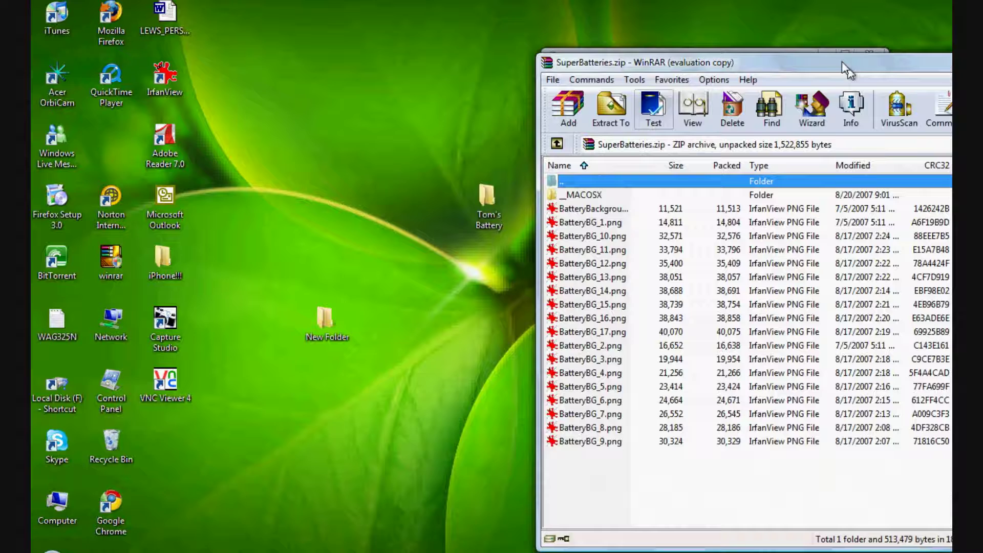
drag(471, 192, 315, 183)
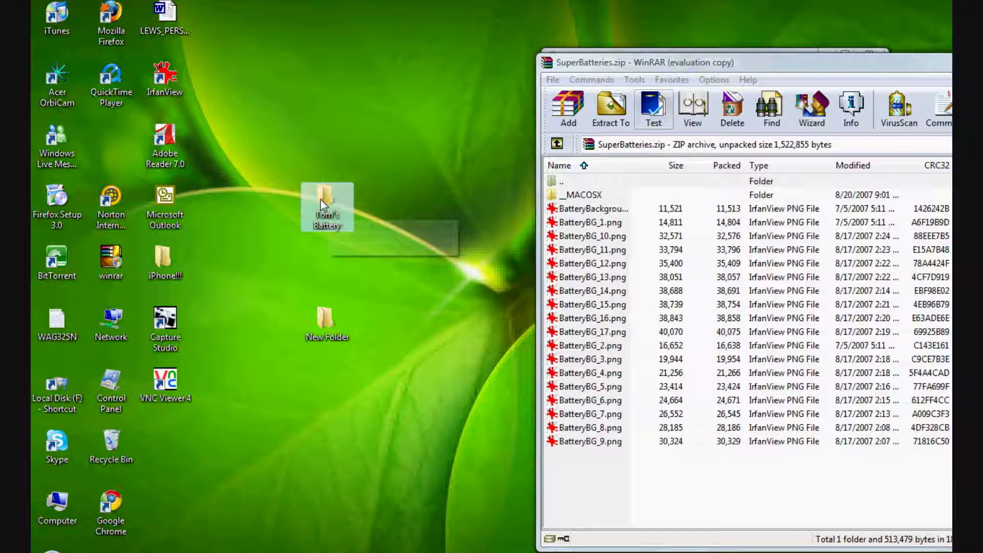
double_click(316, 191)
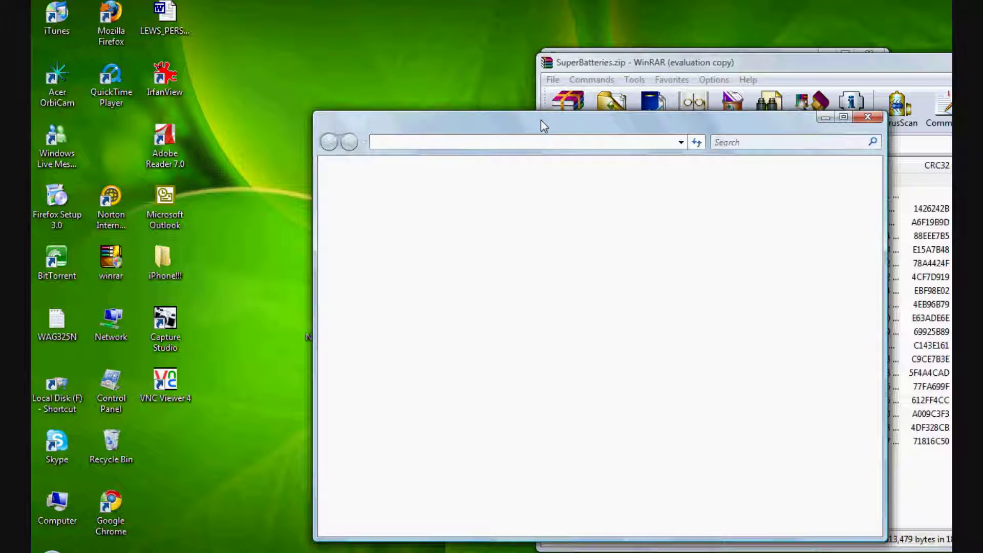
drag(542, 125, 340, 102)
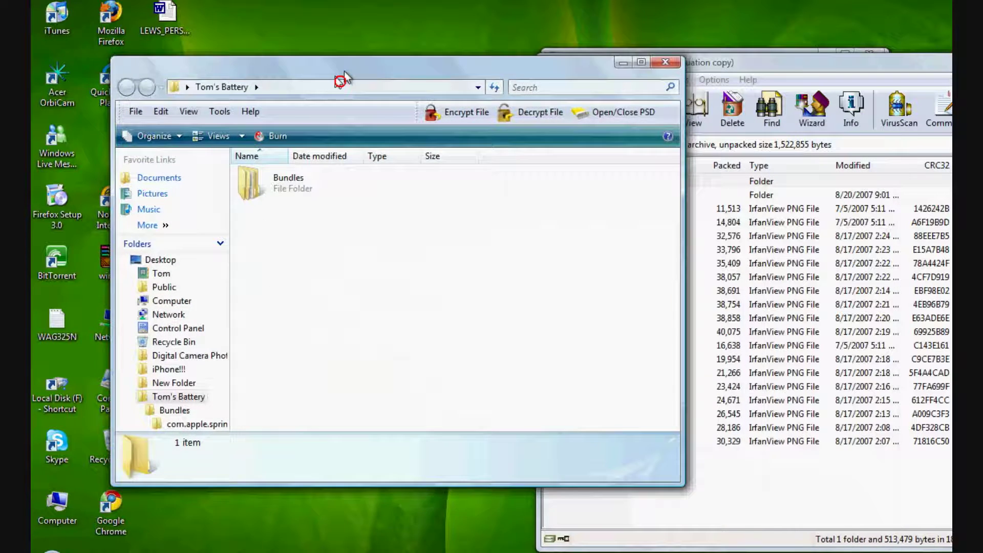
double_click(244, 202)
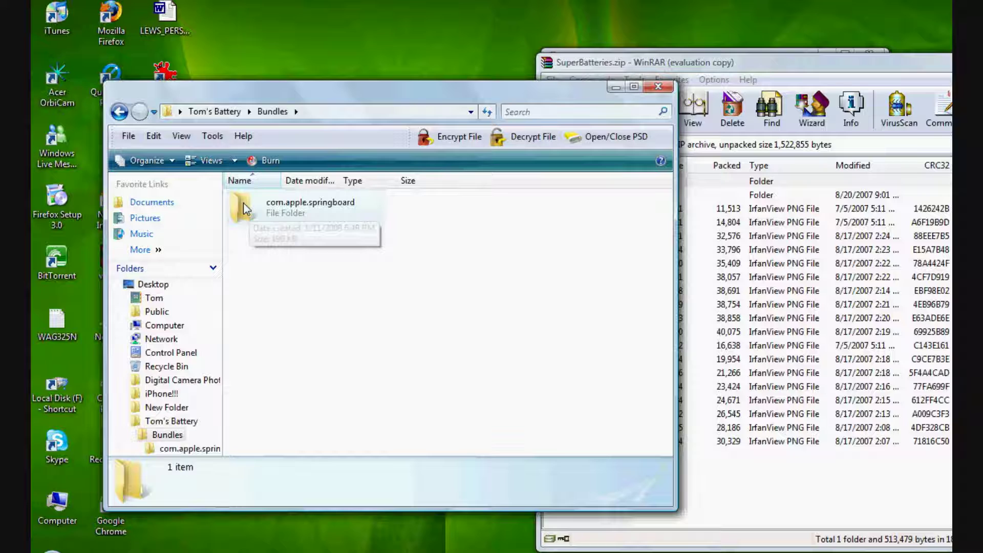
click(243, 202)
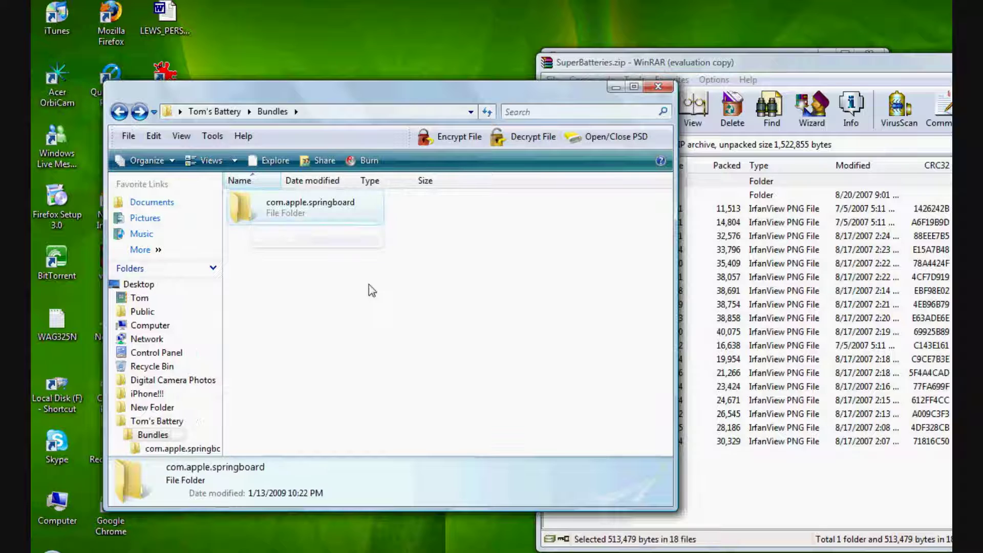
double_click(282, 214)
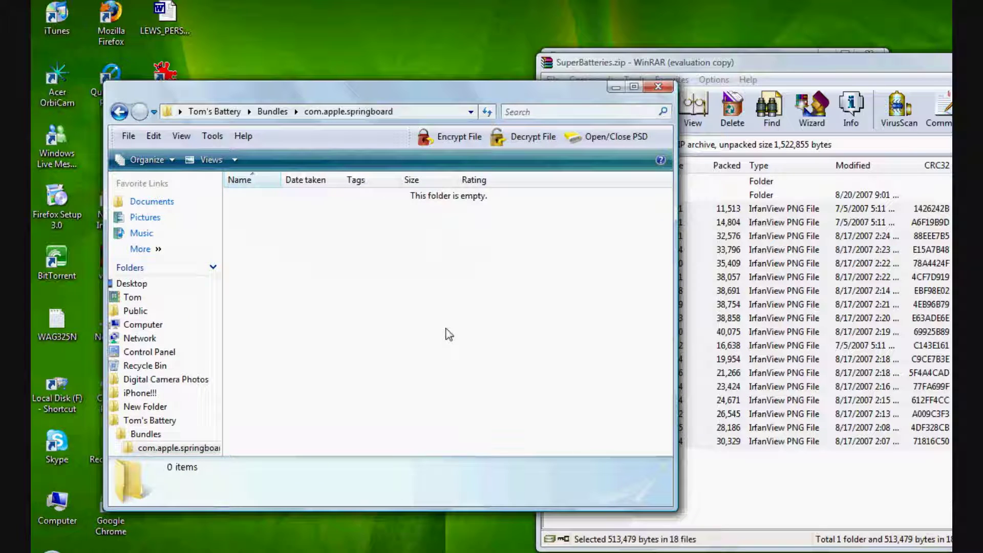
Step: Drag the 17 BatteryBG PNGs from WinRAR into the com.apple.springboard folder
click(762, 501)
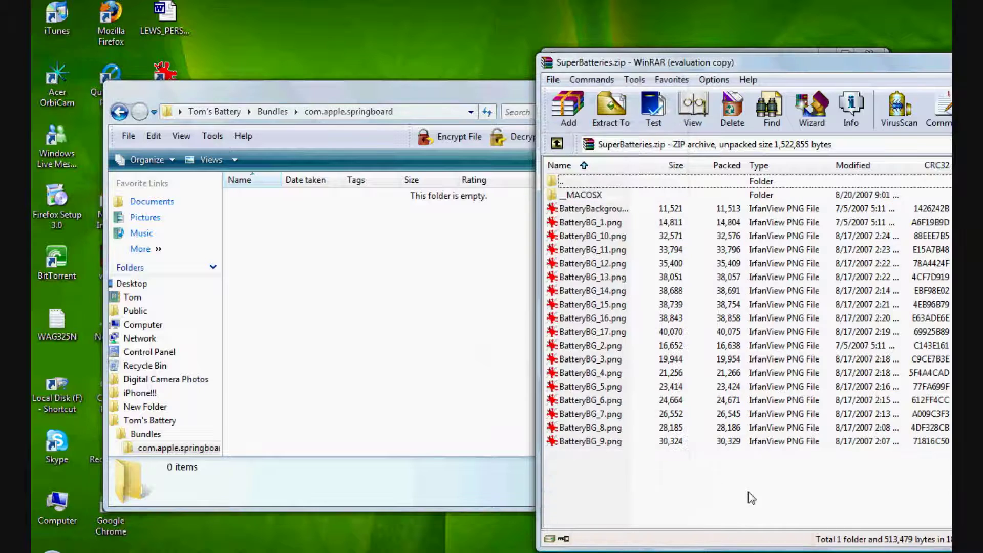
drag(740, 494, 660, 209)
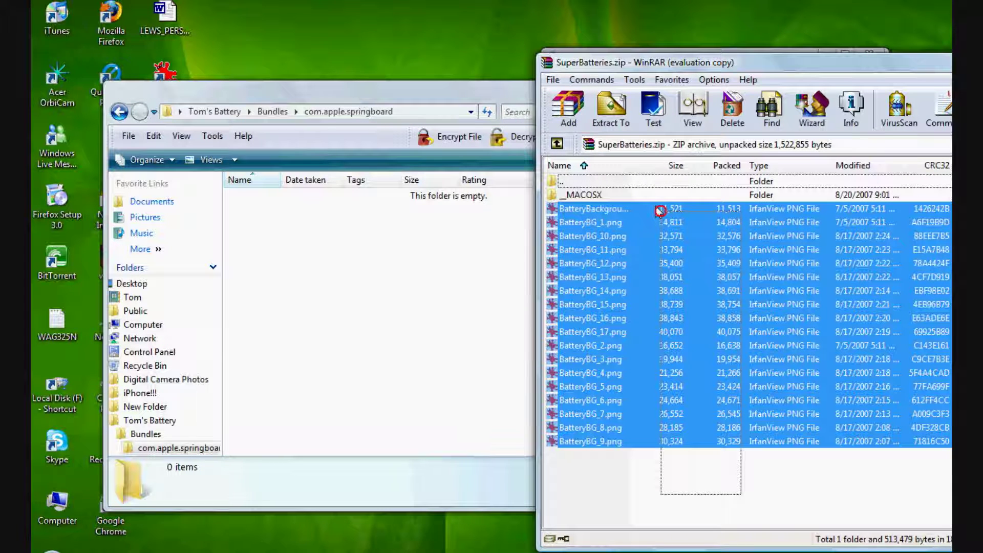
drag(659, 214, 656, 215)
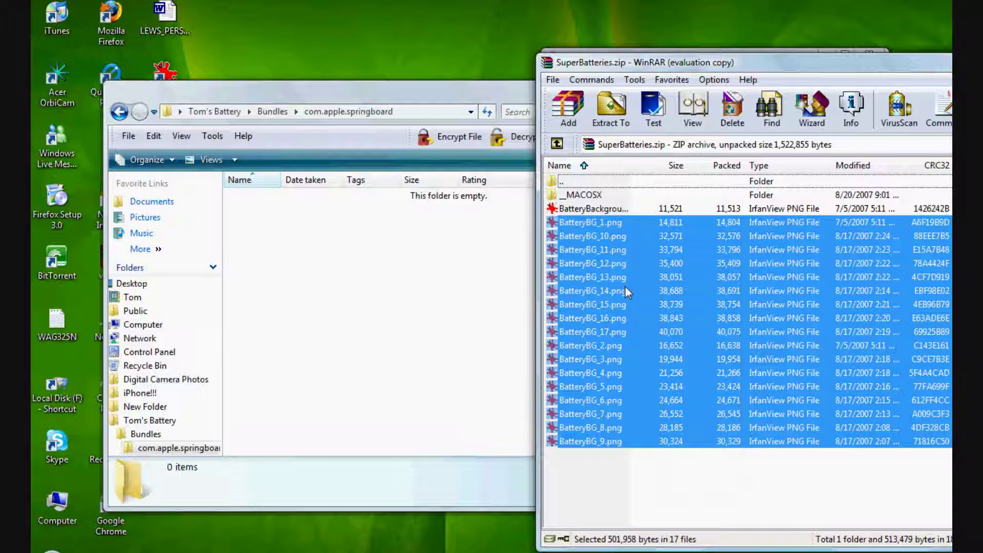
drag(625, 304, 625, 304)
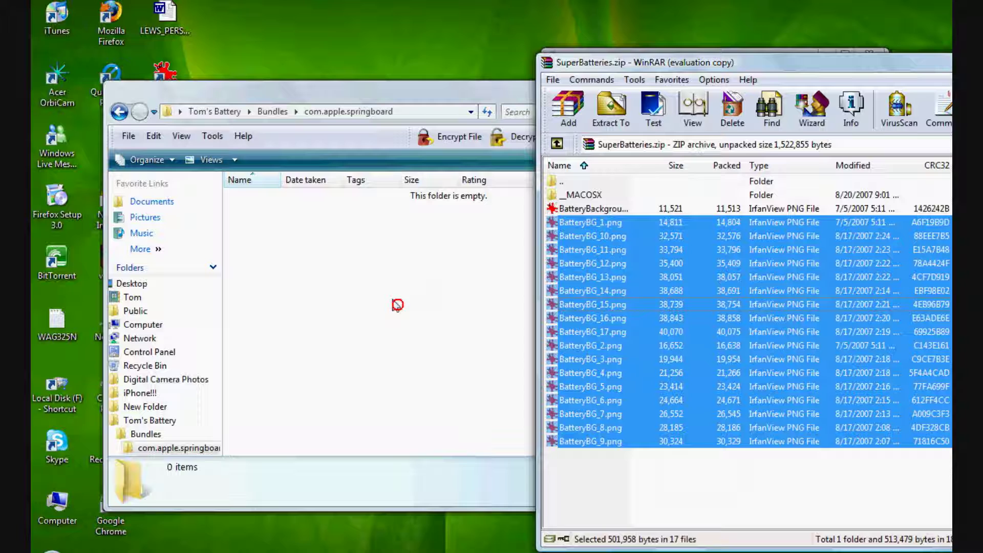
drag(366, 299, 366, 299)
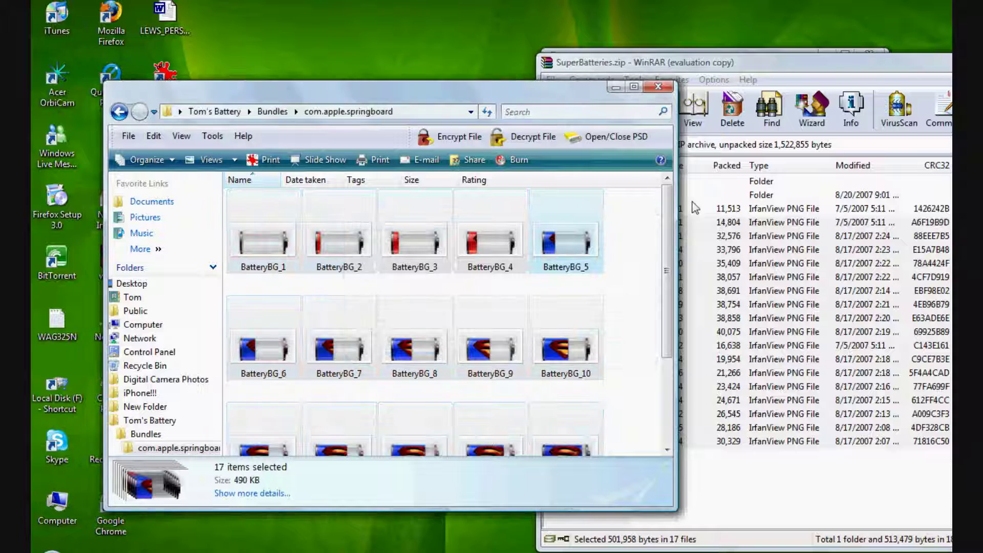
Step: Close the SuperBatteries archive, the com.apple.springboard window and the Downloads window
drag(930, 52, 750, 105)
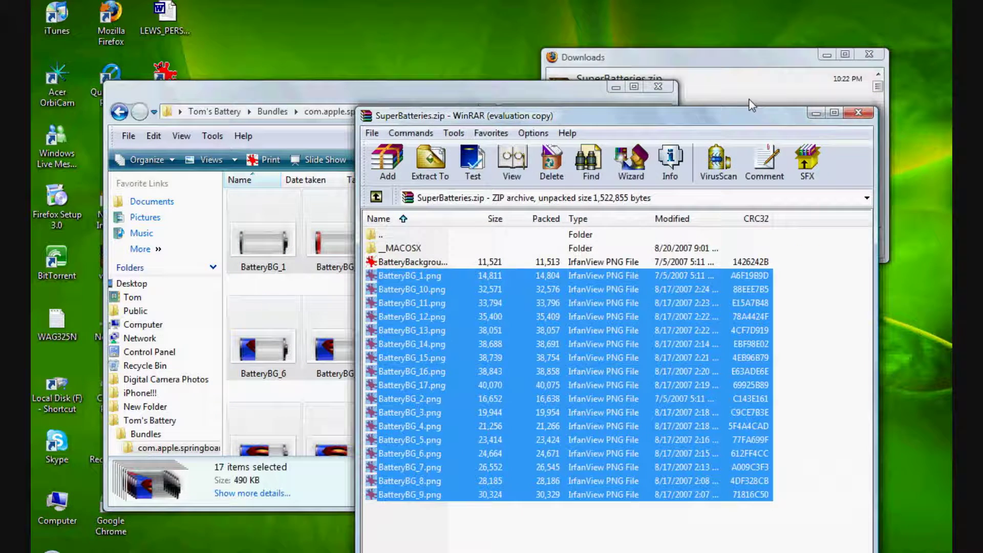
click(857, 113)
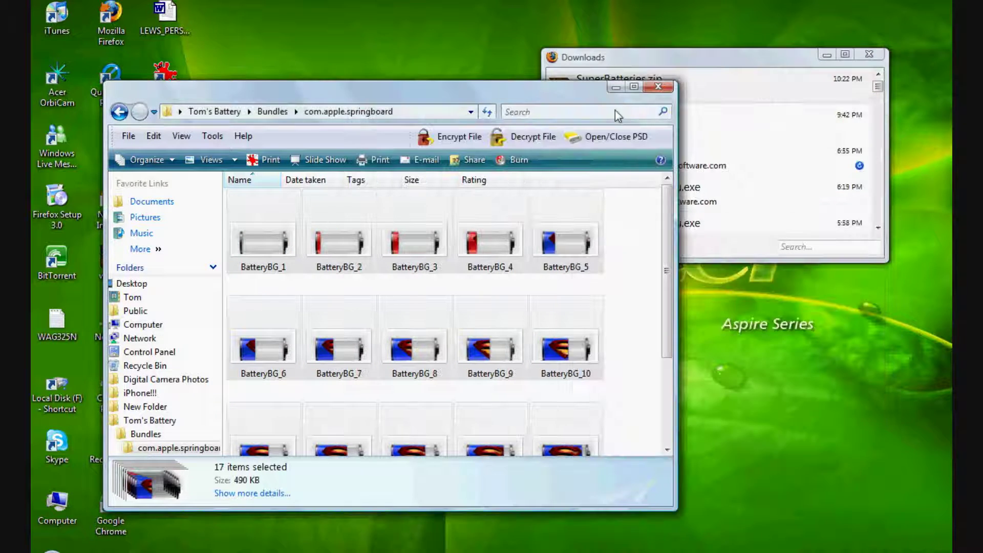
click(659, 87)
click(870, 53)
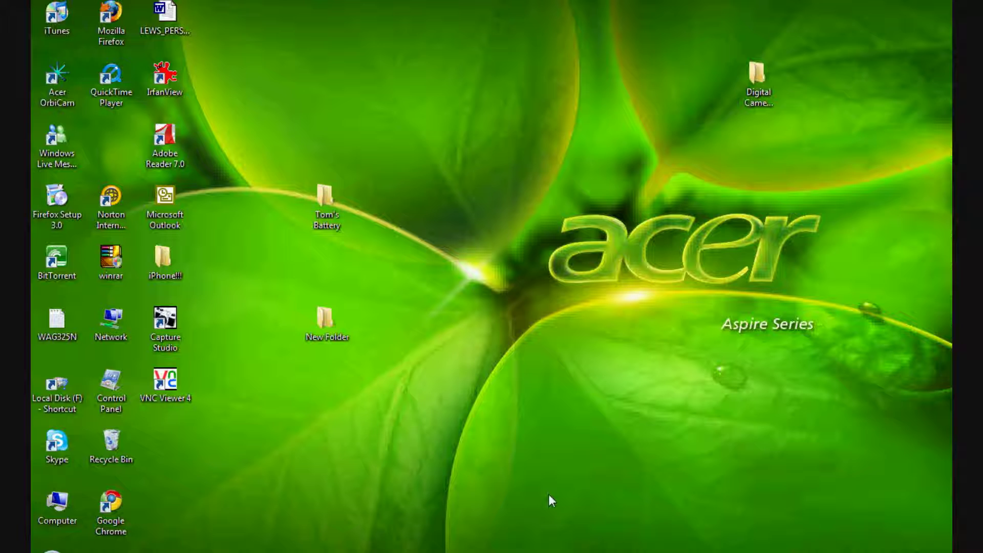
key(super)
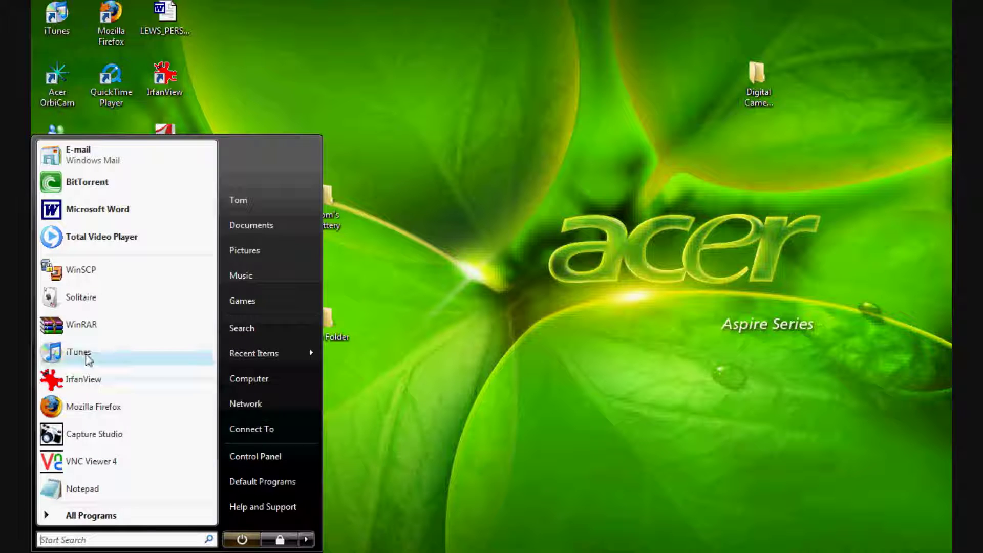
click(71, 276)
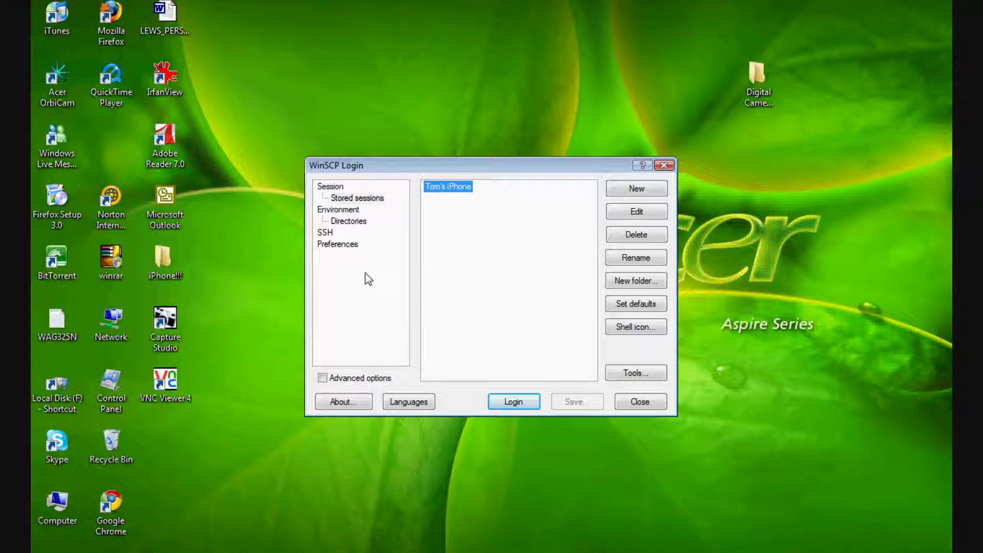
click(521, 403)
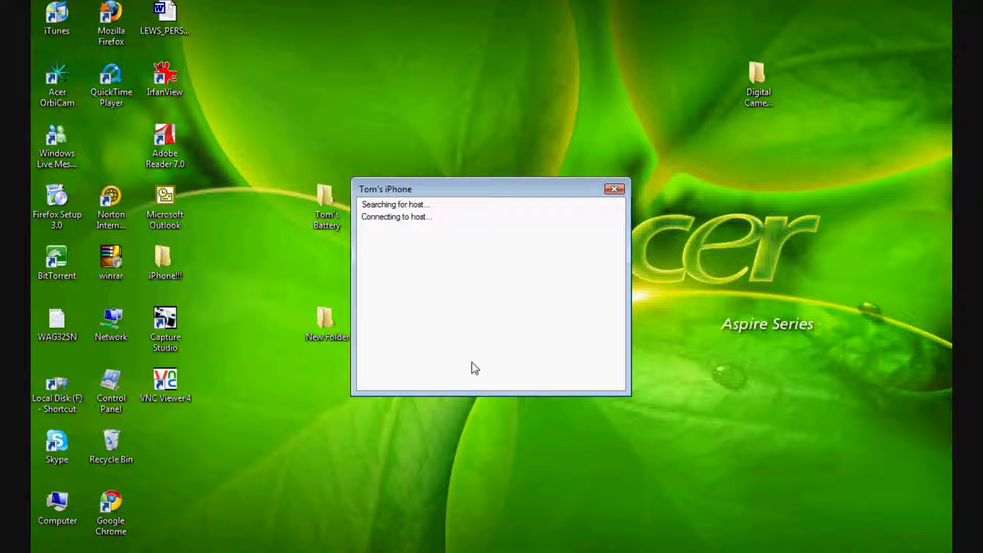
text(••••••)
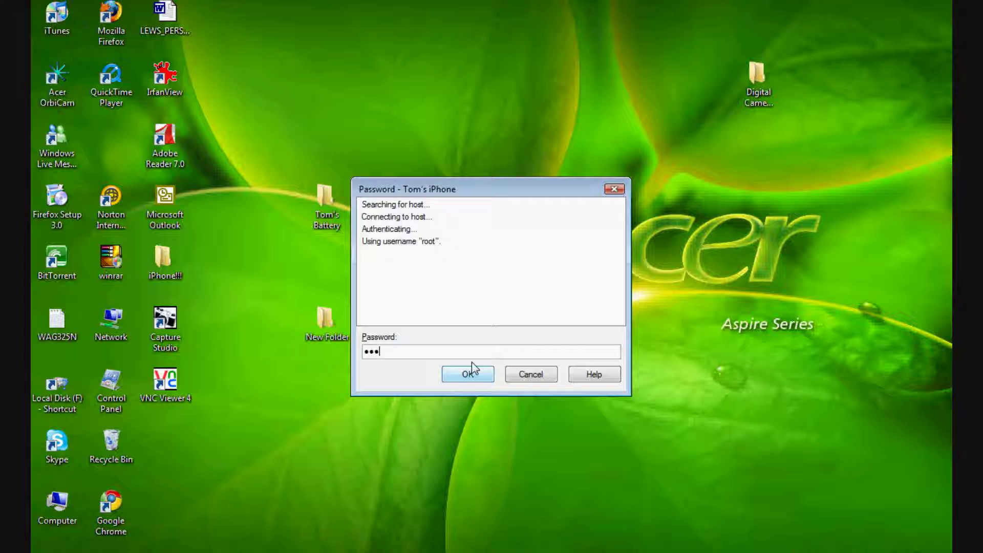
click(471, 362)
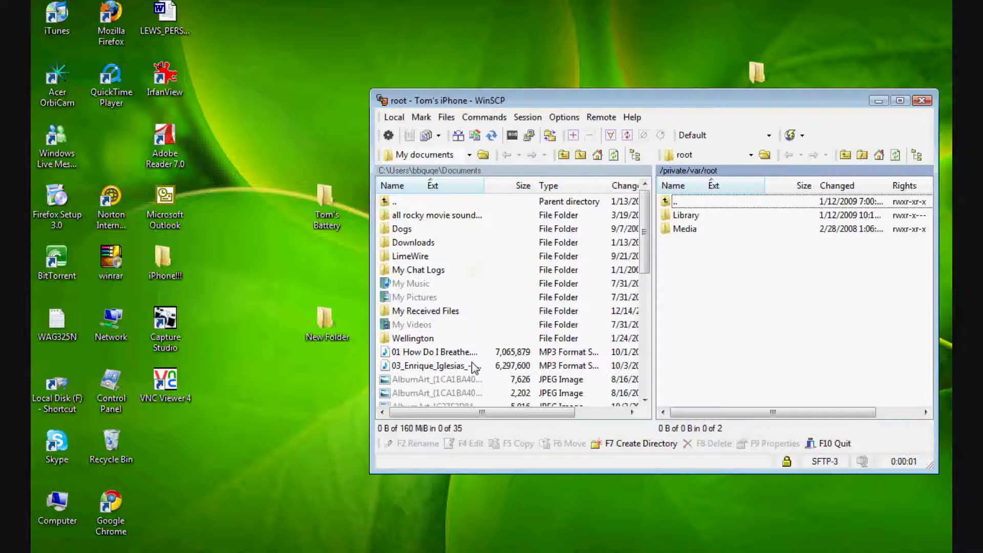
Step: Browse the iPhone to /private/var/stash and select the Themes.5coKNt folder
double_click(666, 201)
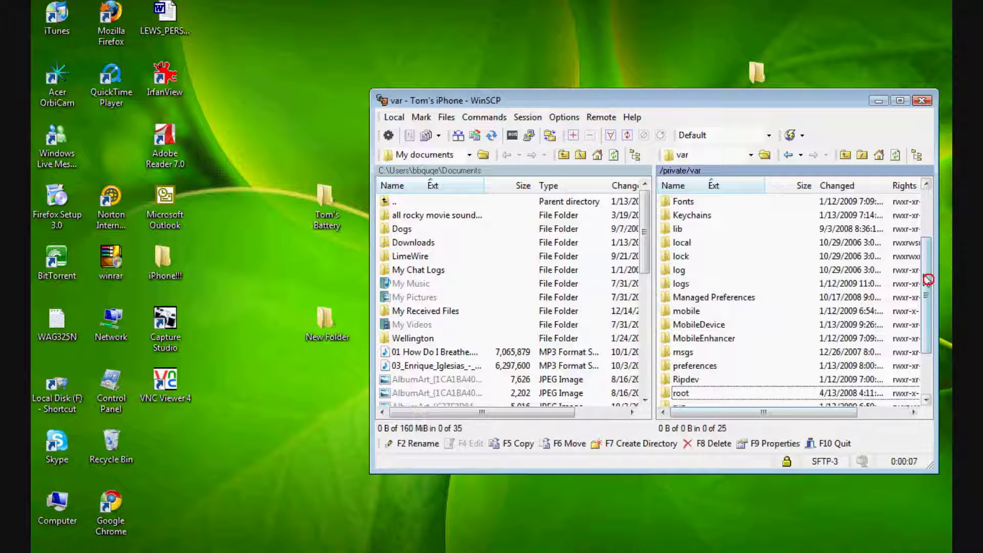
scroll(928, 279, down, 1)
double_click(682, 393)
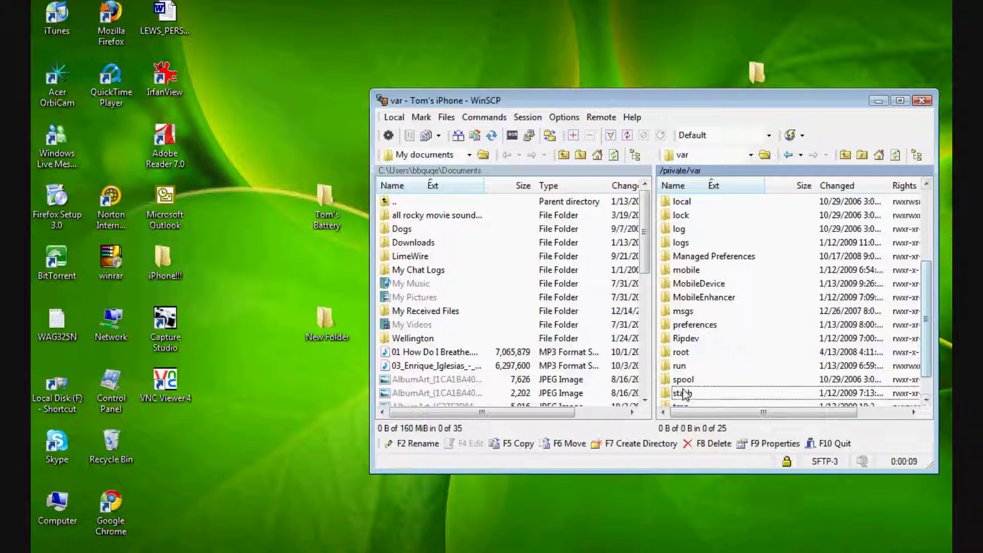
click(675, 230)
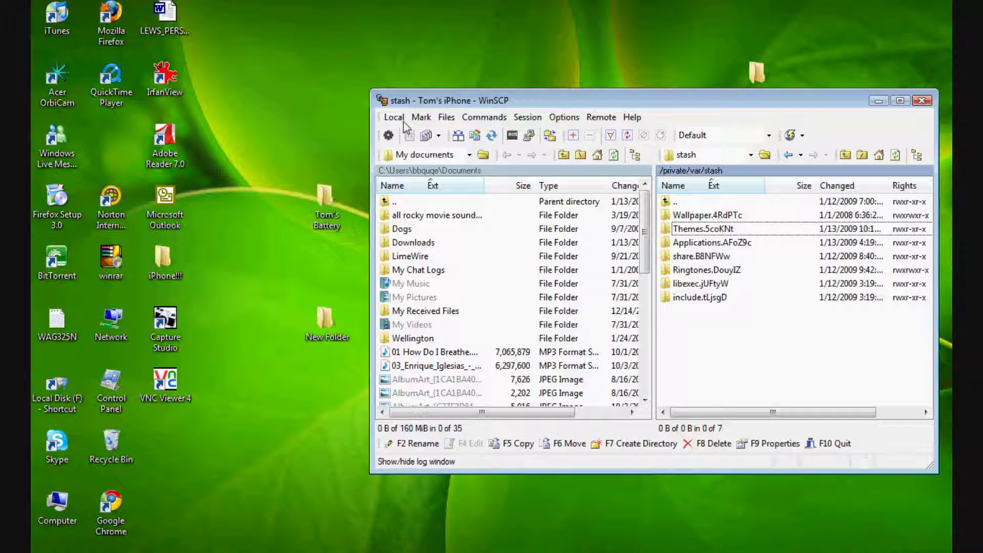
Step: Drag the desktop Tom's Battery folder onto Themes.5coKNt and start the copy
drag(430, 91, 450, 123)
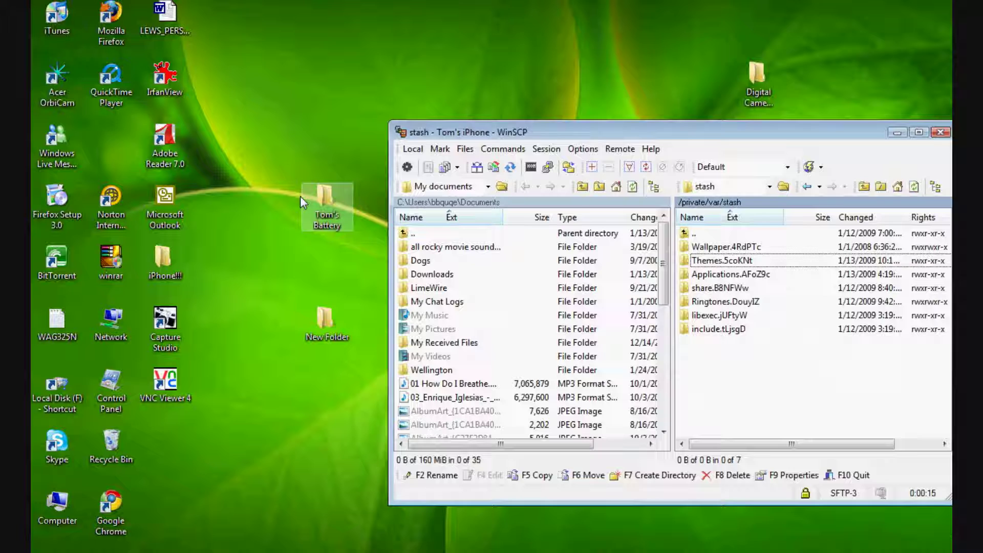
click(315, 199)
drag(315, 199, 694, 265)
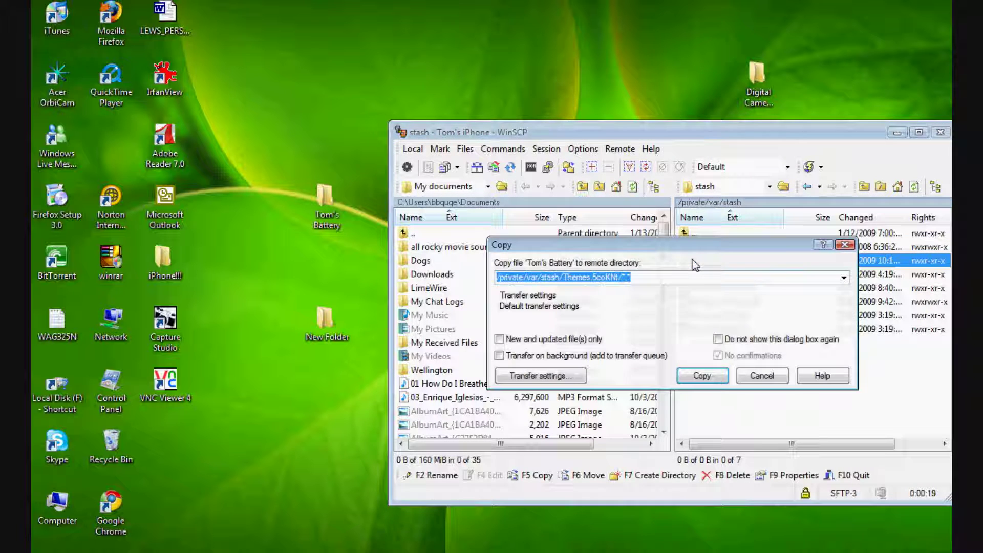
click(701, 377)
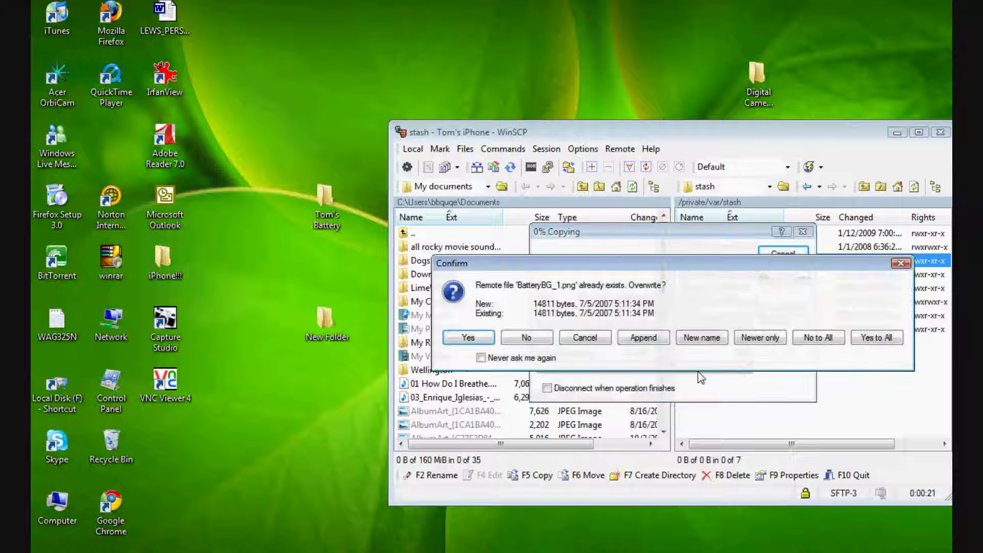
Step: Overwrite each existing battery image, BatteryBG_1.png through BatteryBG_16.png
click(478, 338)
click(477, 338)
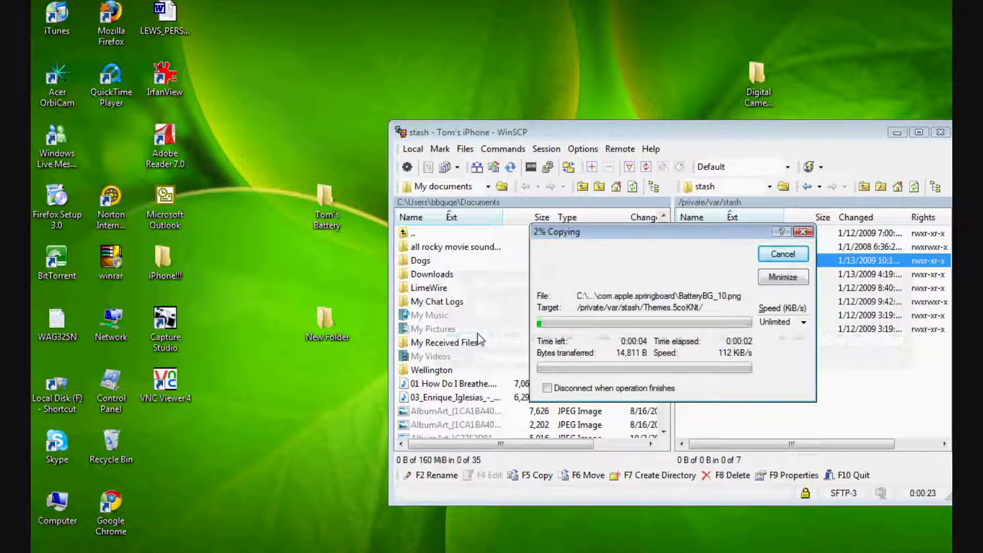
click(477, 337)
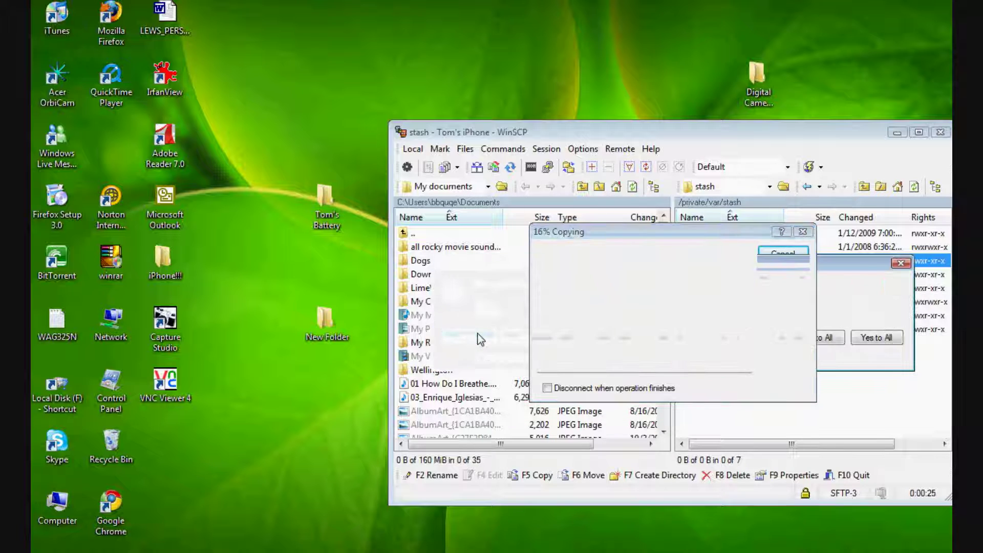
click(479, 338)
click(479, 337)
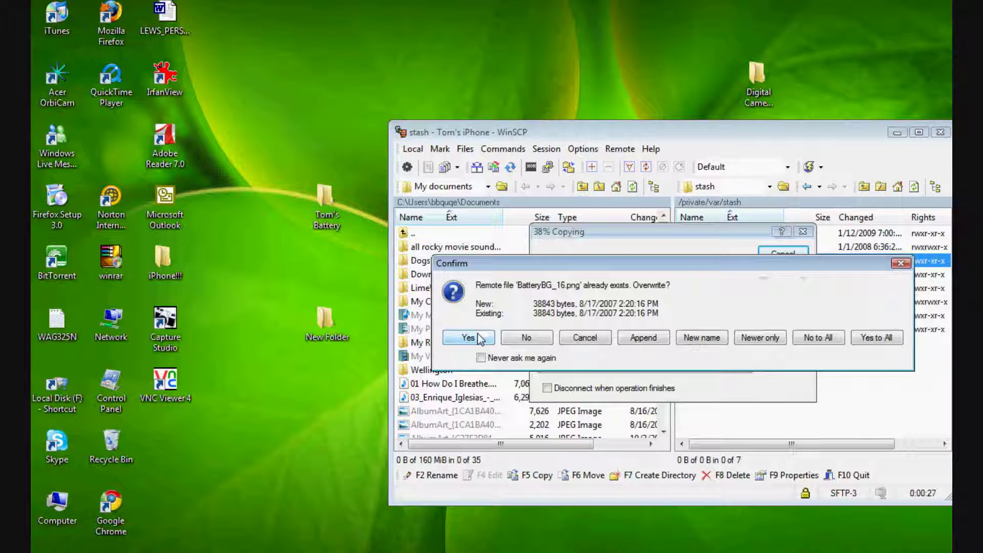
click(479, 337)
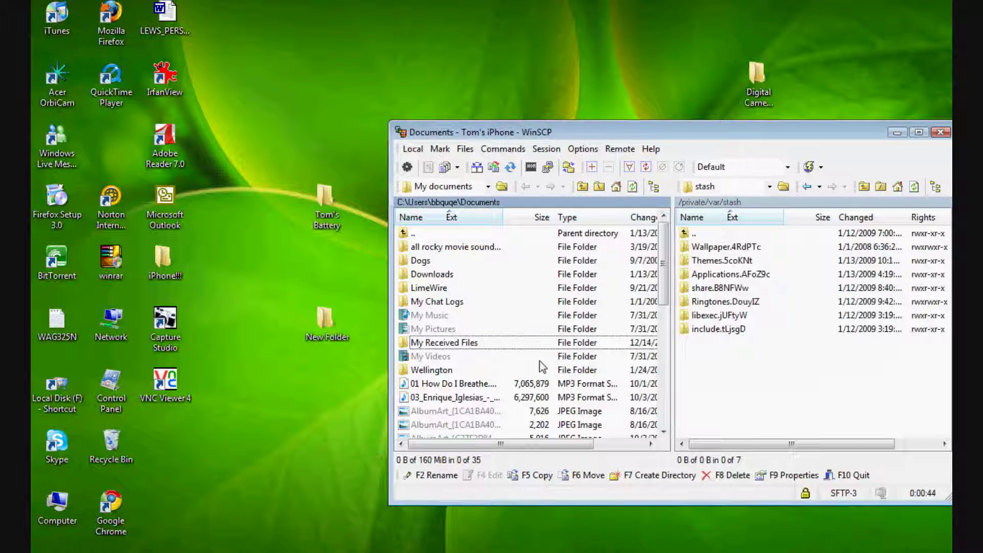
click(714, 358)
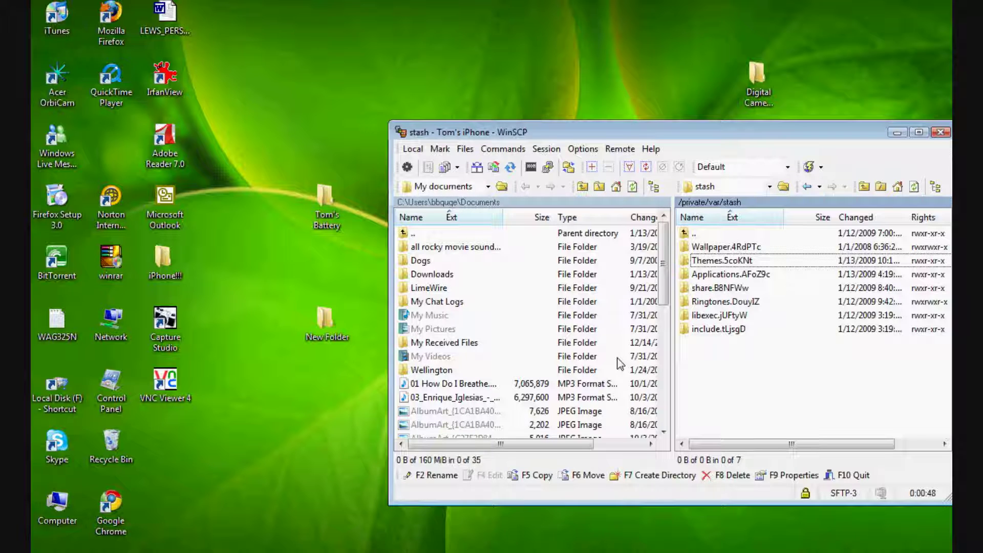
click(933, 131)
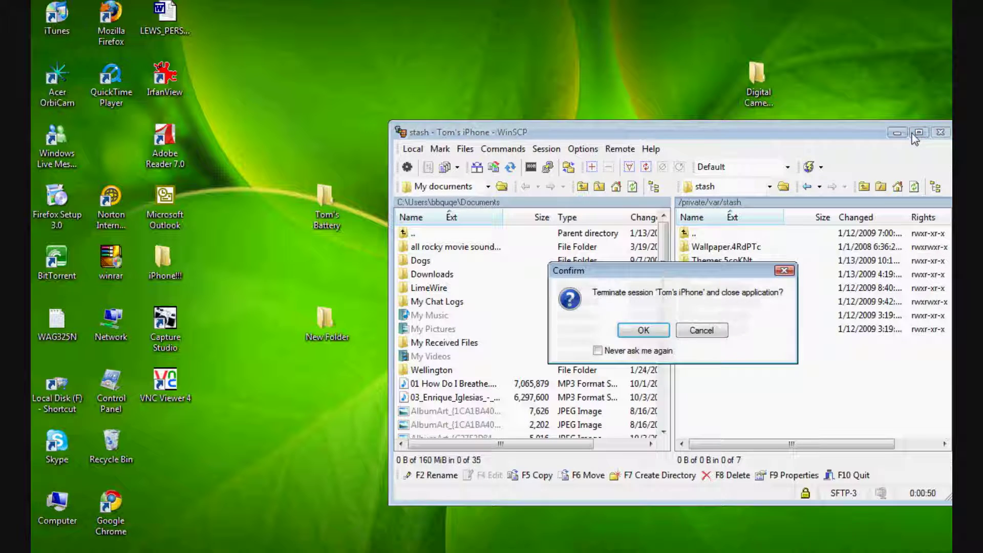
click(640, 330)
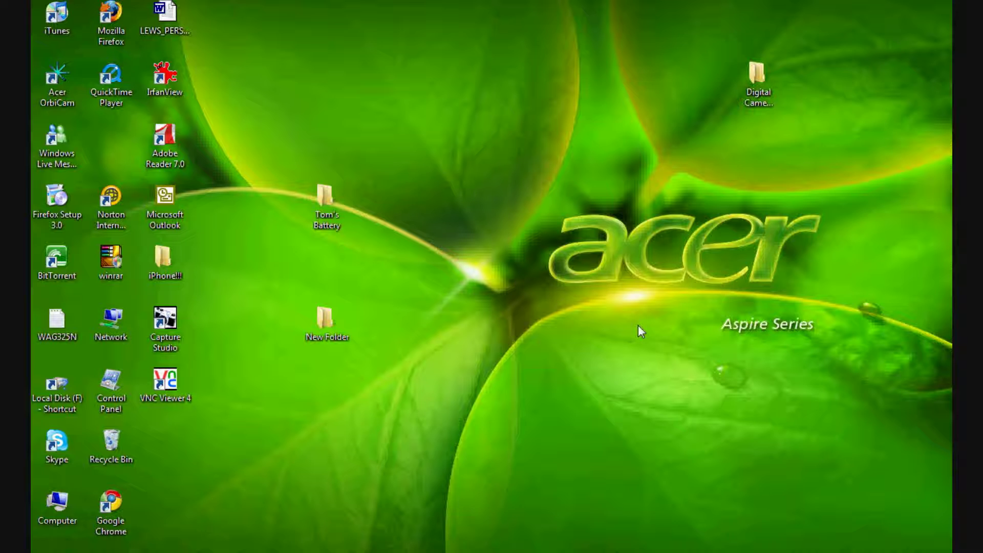